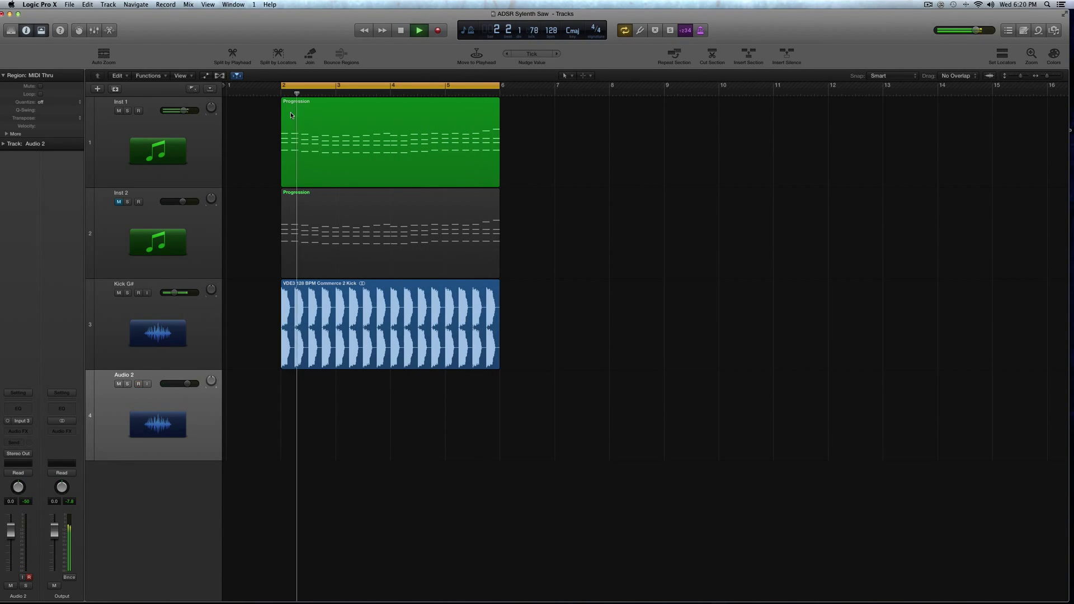
- Audition Inst 1 soloed, then unsolo it and stop playback
left_click(127, 111)
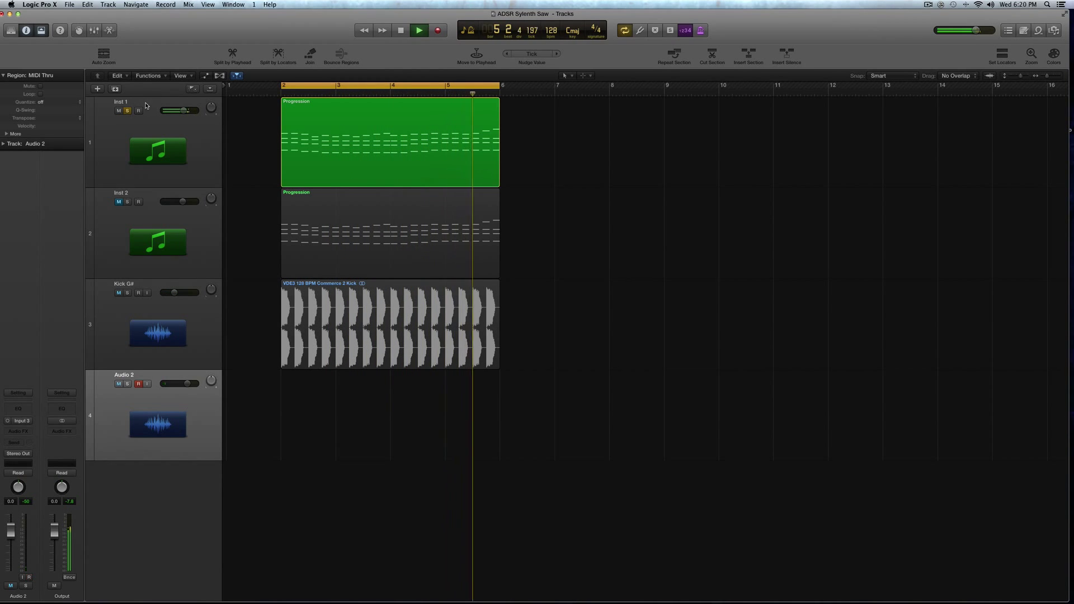
left_click(128, 110)
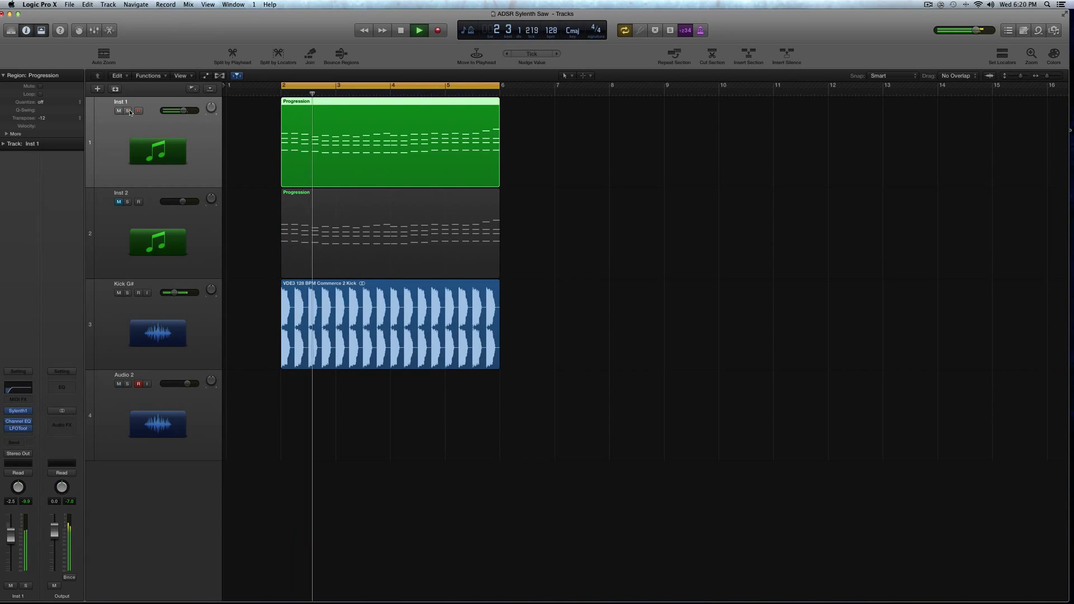
key("space")
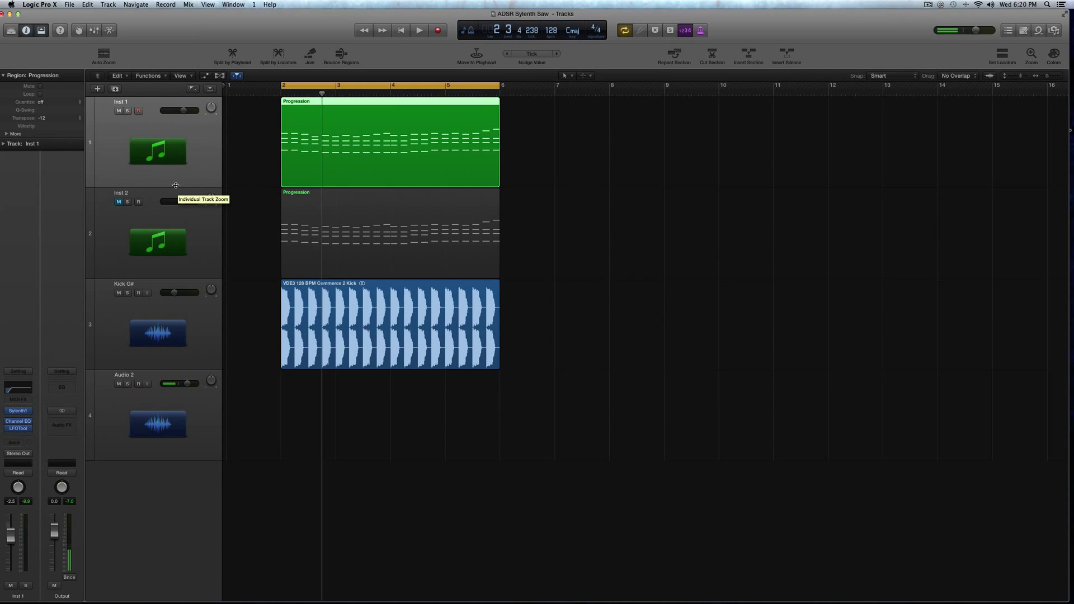
left_click_drag(132, 41, 135, 38)
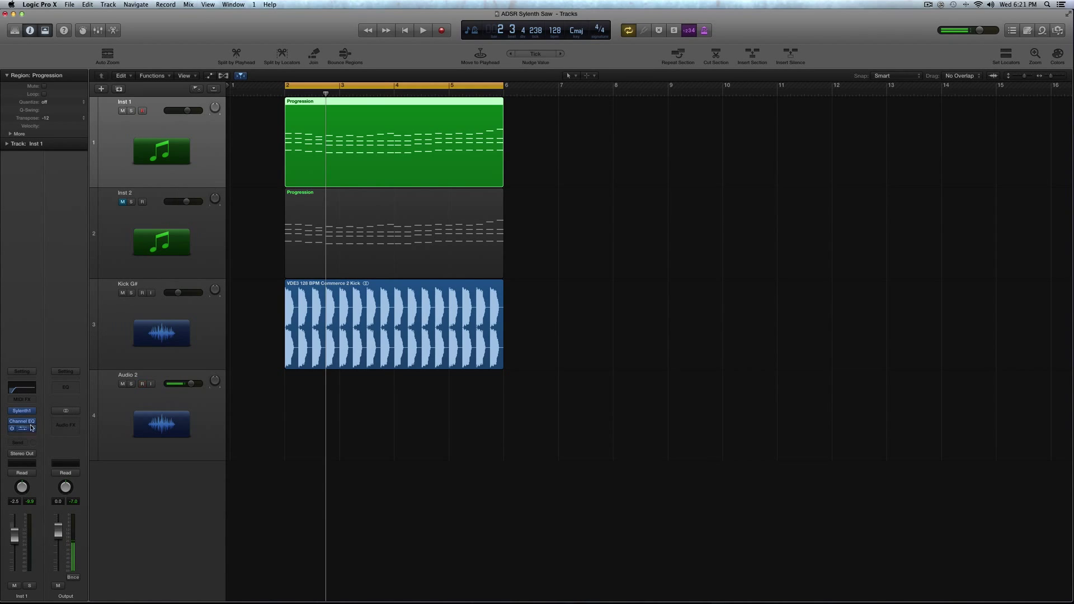
left_click(23, 427)
left_click(26, 376)
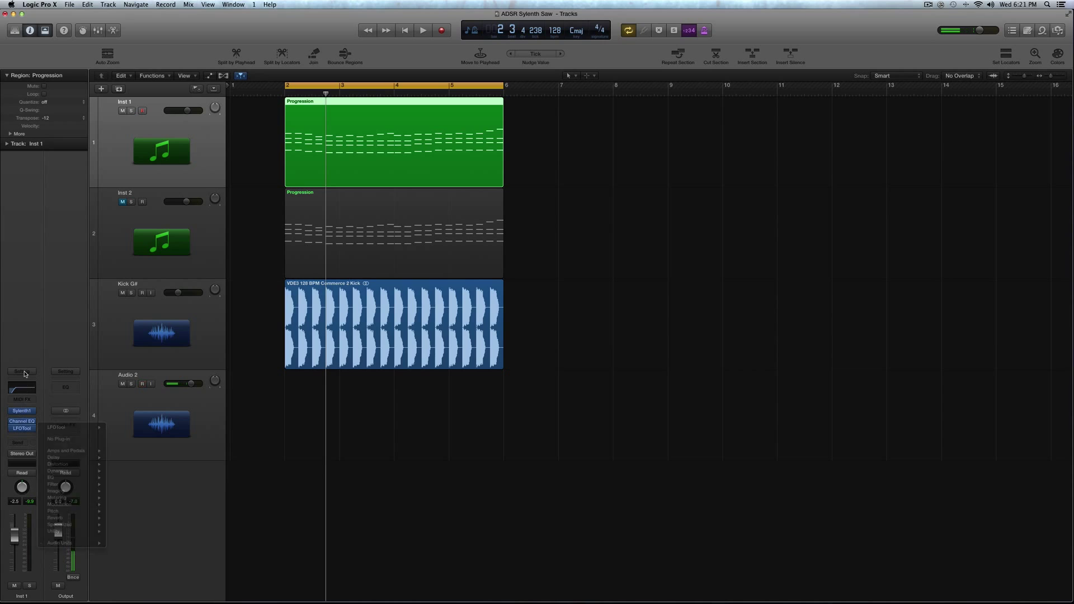
left_click(21, 421)
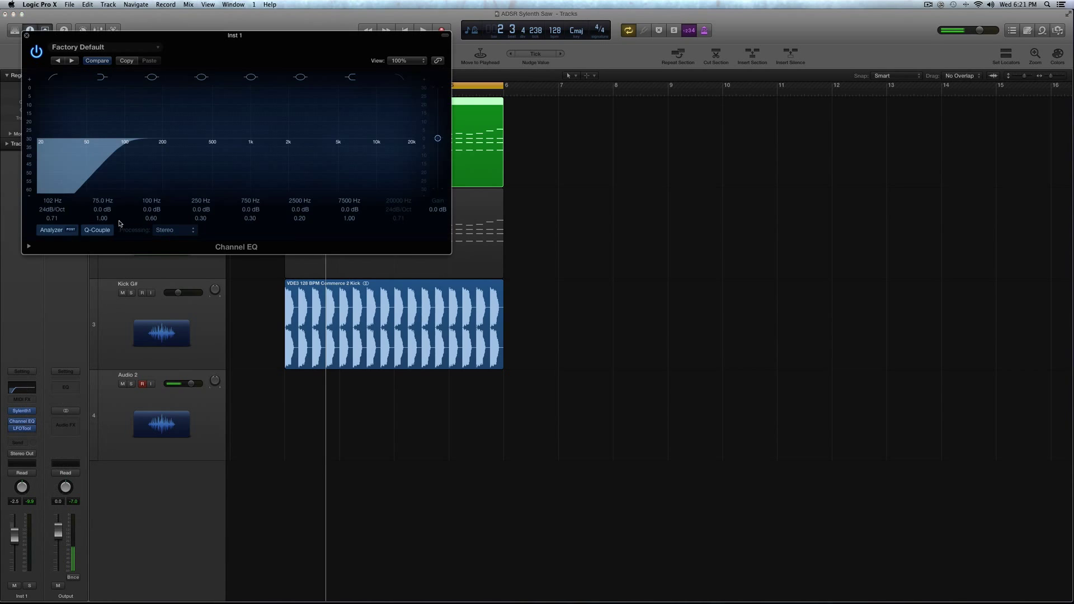
left_click(26, 35)
left_click(24, 428)
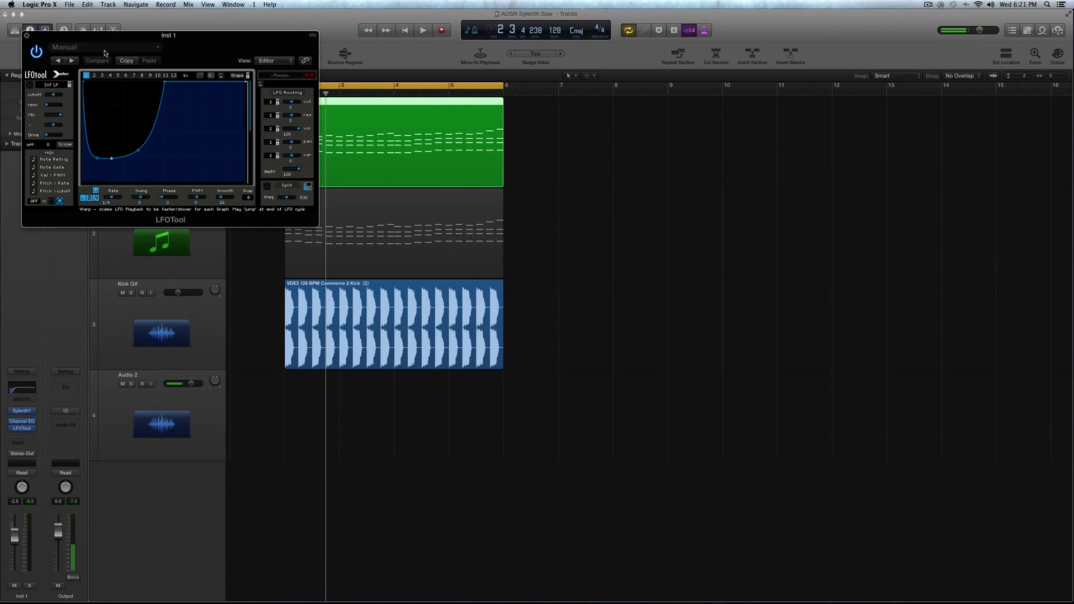
left_click_drag(84, 41, 581, 102)
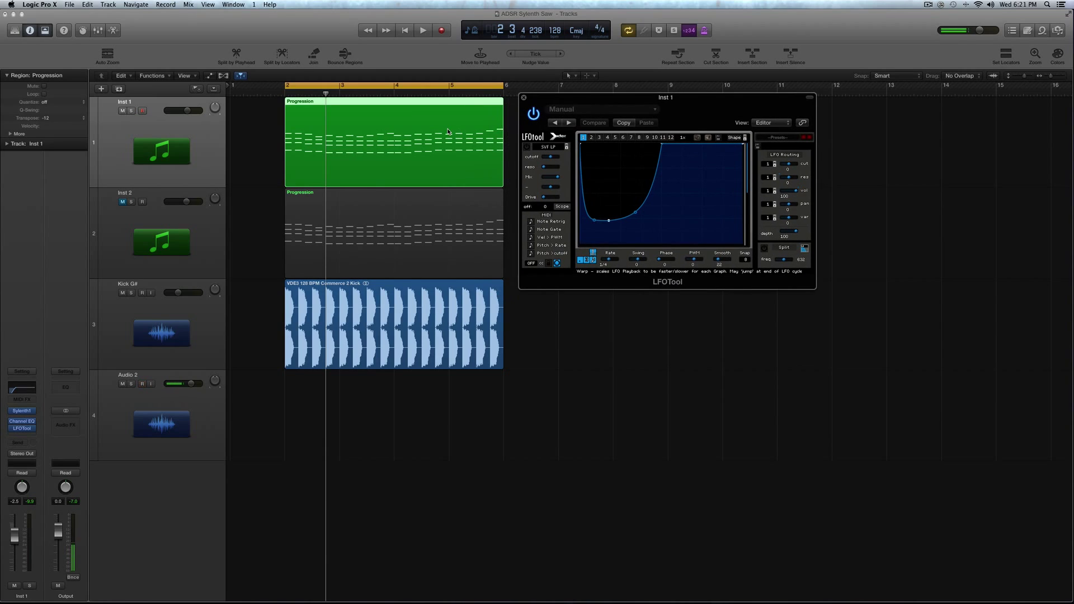
key("space")
left_click(530, 117)
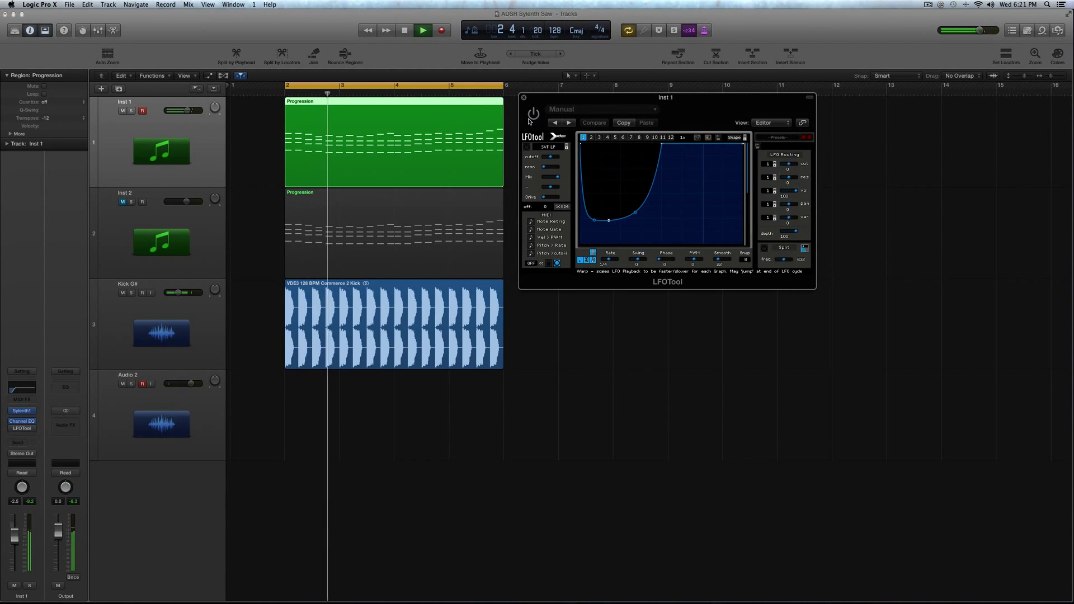
left_click(532, 113)
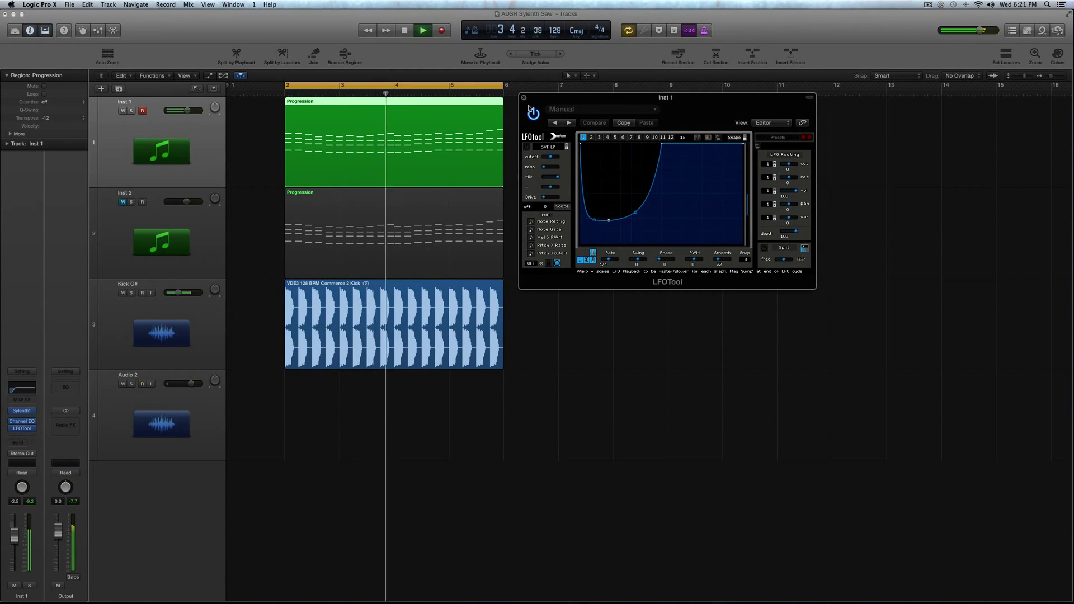
key("space")
left_click(524, 97)
- Mute Inst 1 and unmute Inst 2, with Kick G# lowered to -14.6 dB
left_click(211, 223)
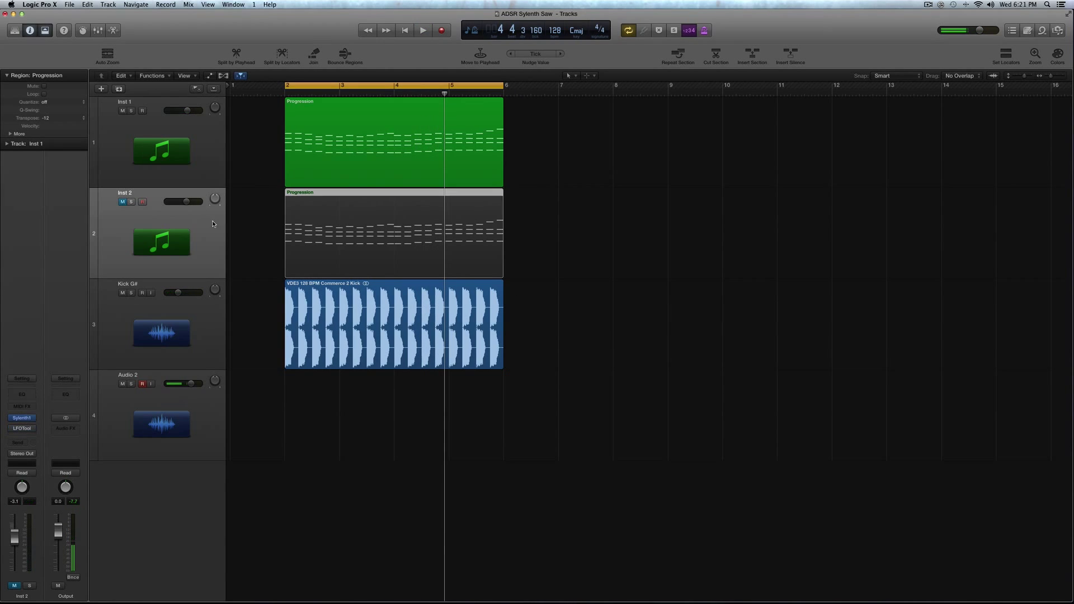
left_click(122, 111)
left_click_drag(177, 293, 175, 295)
left_click(186, 220)
left_click(122, 201)
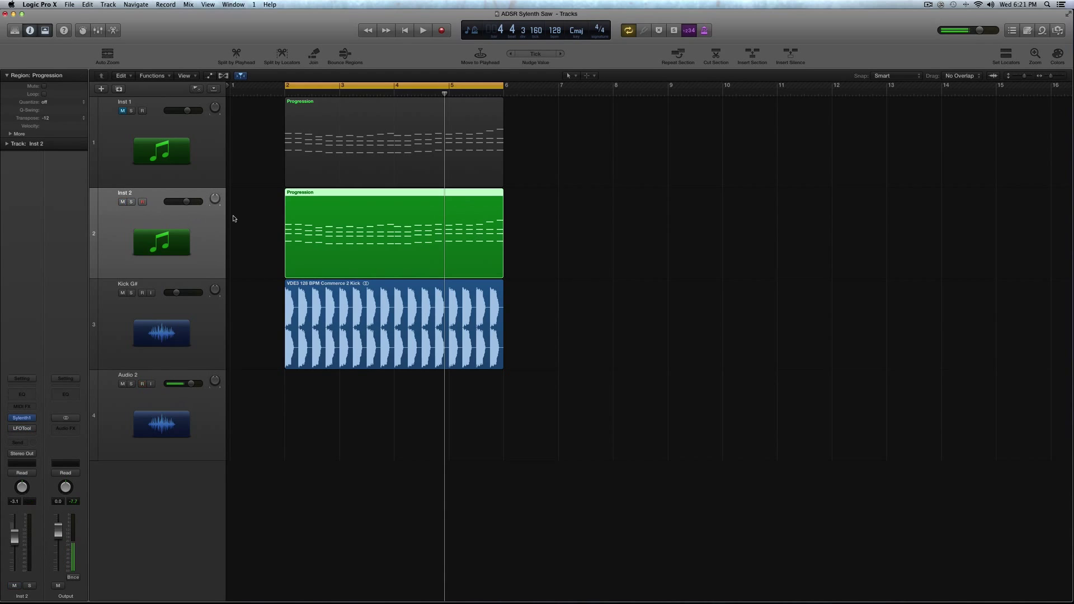
- Play the Progression, turn Inst 2's volume down, and re-enable its LFOTool insert
key("super+Up")
key("space")
left_click_drag(186, 189, 183, 189)
key("space")
left_click(14, 429)
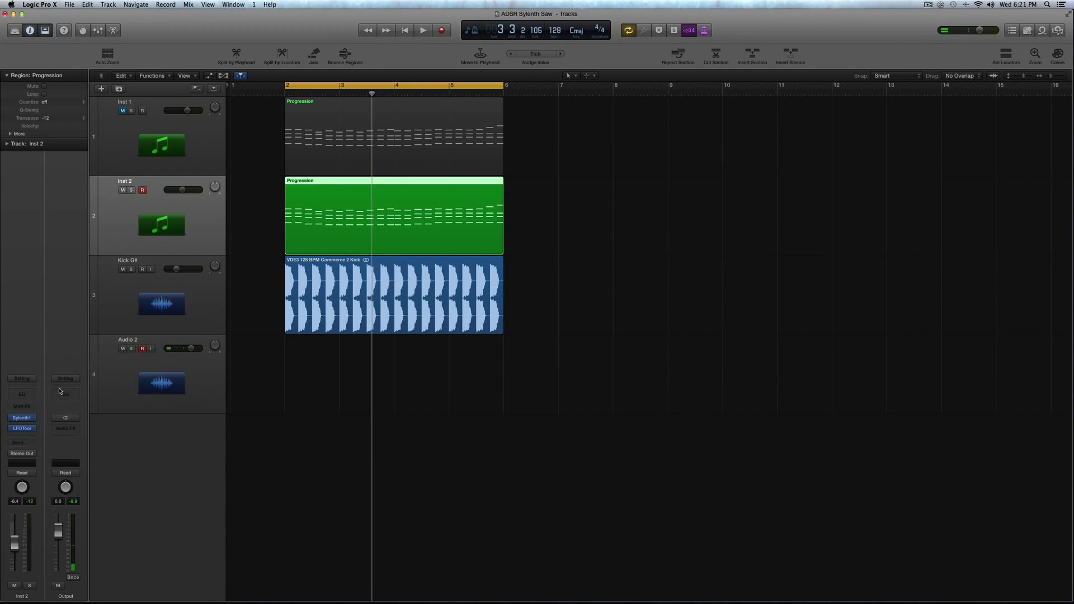
mouse_move(26, 422)
scroll(273, 295, "down", 1)
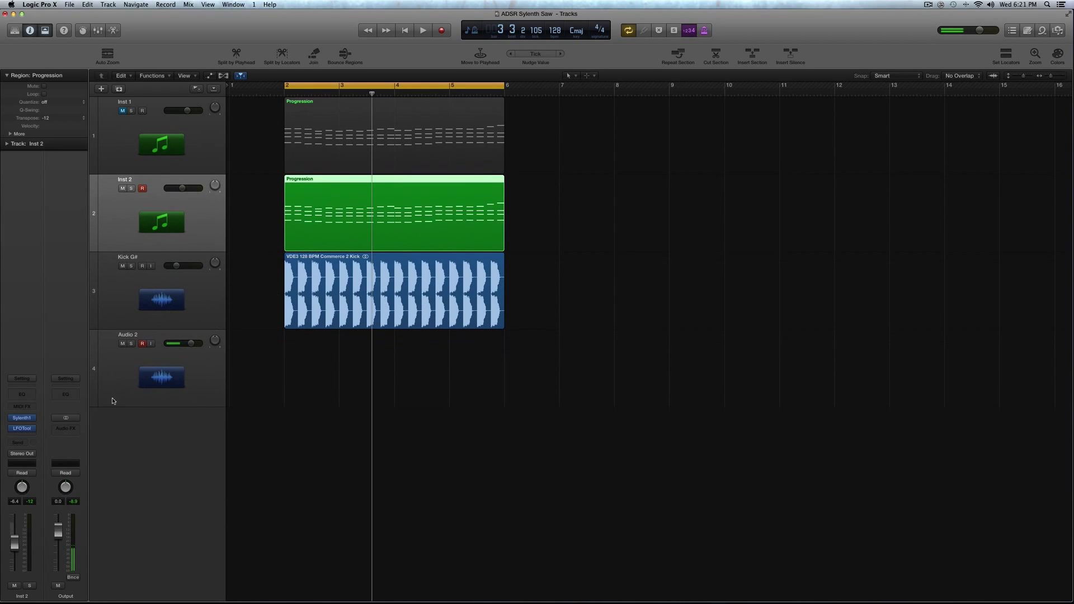
- Open Inst 2's Sylenth1 and set polyphony to 16 and Osc A1 to 6 voices
left_click(28, 419)
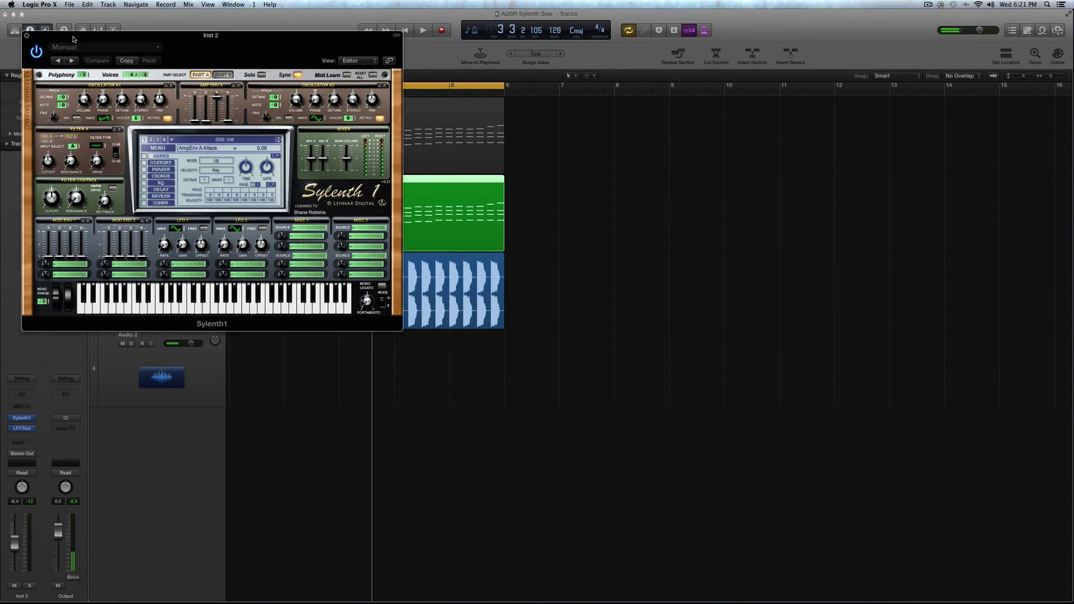
left_click_drag(73, 40, 380, 99)
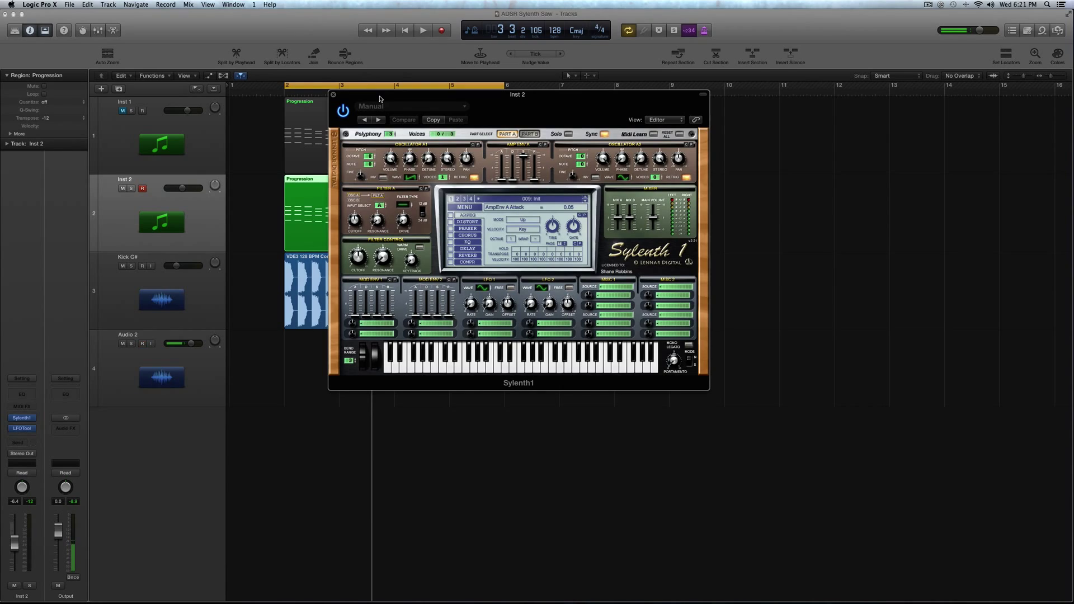
left_click_drag(390, 133, 389, 101)
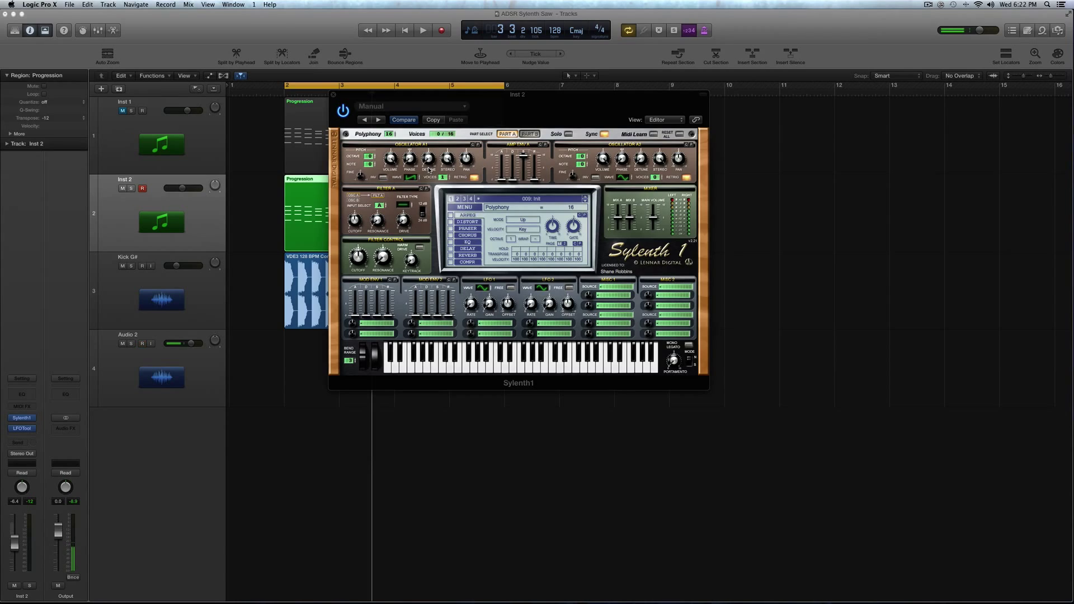
left_click_drag(442, 177, 444, 148)
- Make Osc A2 a 2-voice saw and lower Inst 2's volume to -15.0 dB
left_click(622, 177)
left_click_drag(653, 180, 647, 141)
key("space")
key("space")
left_click_drag(183, 189, 164, 192)
key("space")
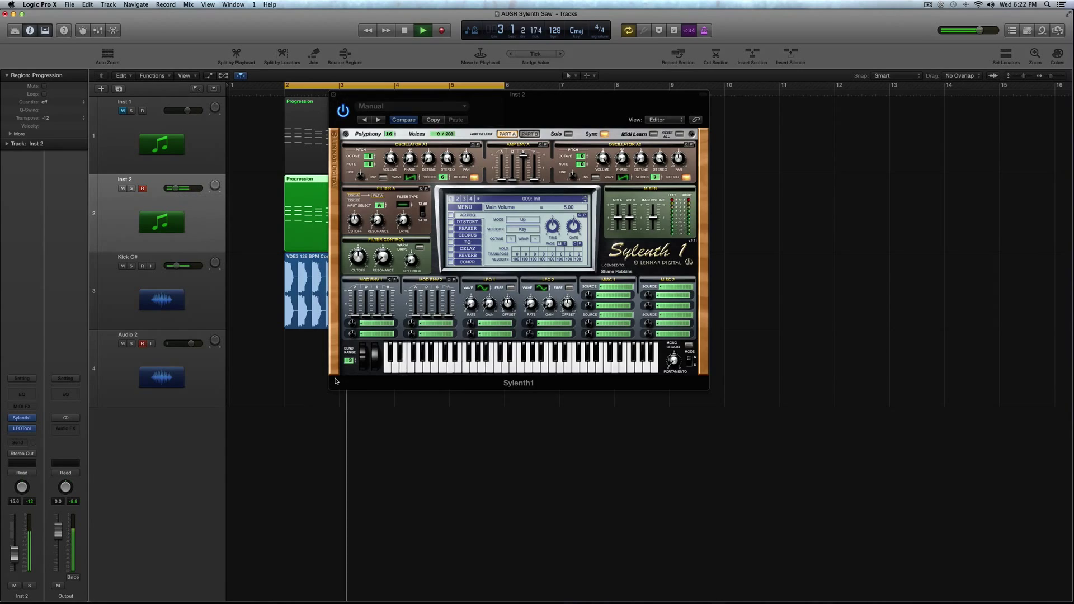
key("space")
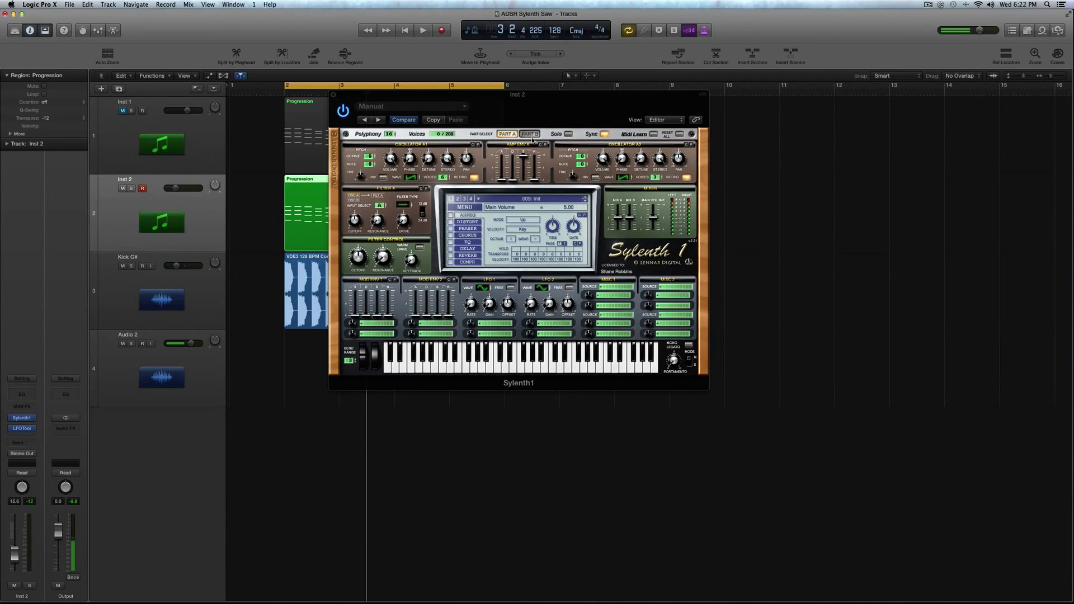
- In Part B, make Osc B1 an 8-voice noise at volume 1.19 with retrigger off
left_click(530, 134)
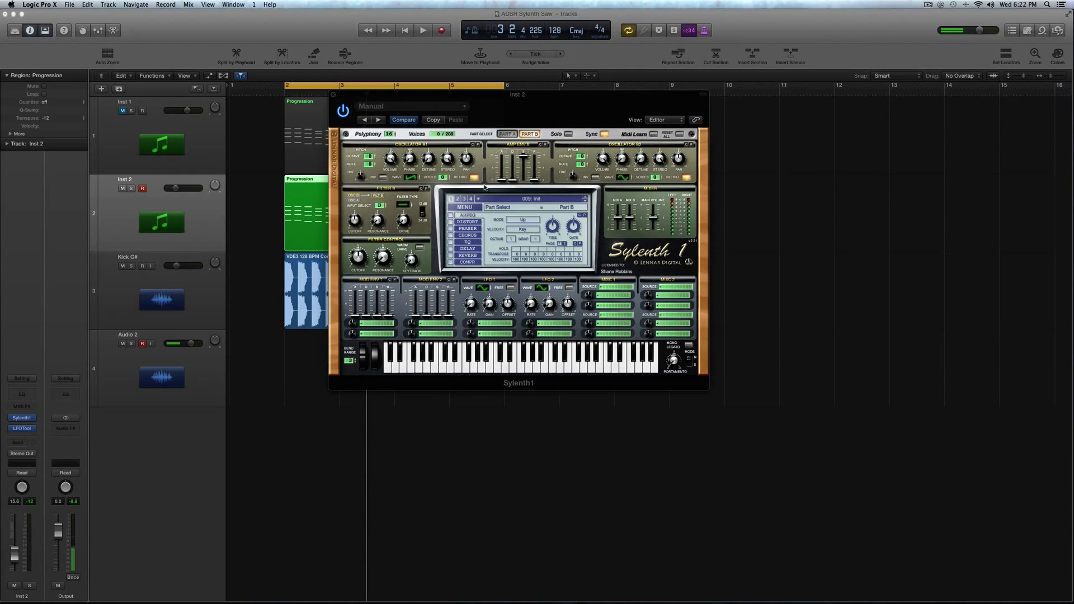
left_click_drag(443, 176, 413, 80)
key("space")
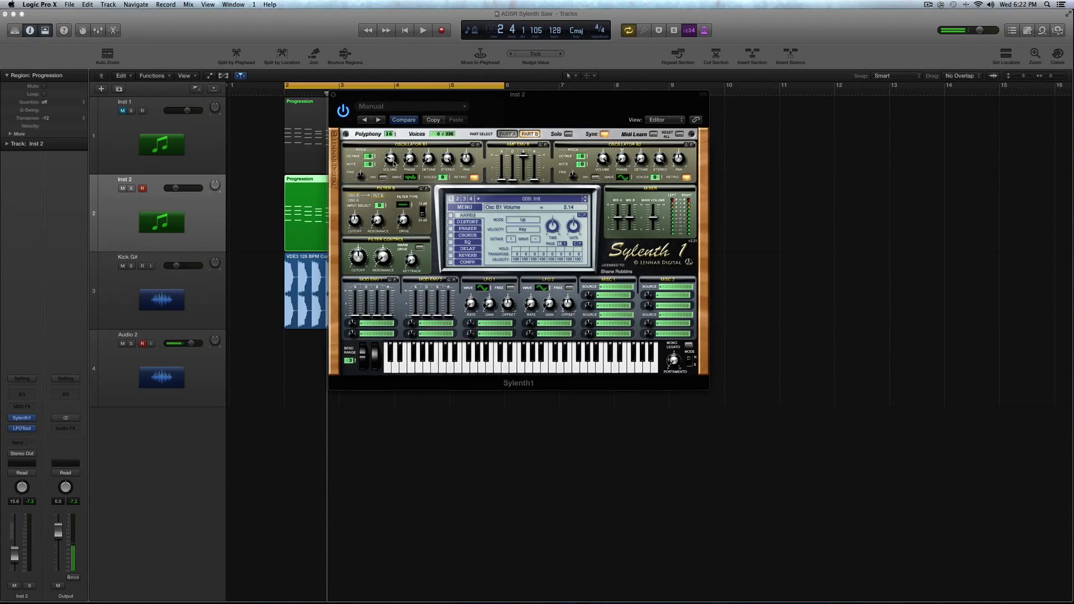
left_click_drag(394, 163, 393, 171)
key("space")
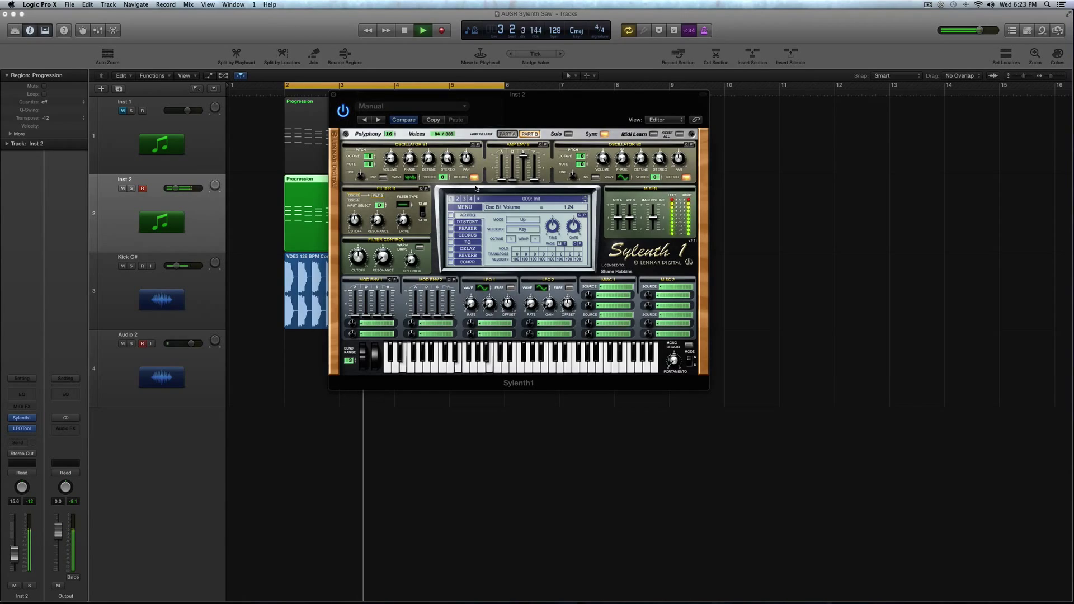
key("space")
left_click(474, 177)
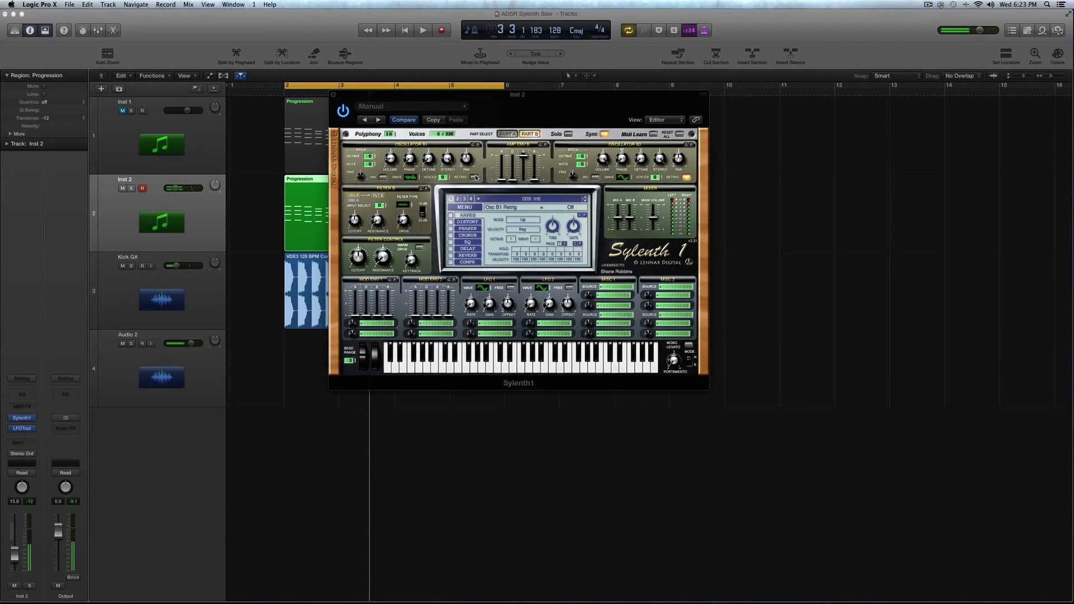
- Make Osc B2 an inverted 4-voice HPulse with retrigger off, then return to Part A
left_click(620, 179)
left_click(596, 177)
left_click_drag(654, 179, 653, 151)
left_click(686, 178)
key("space")
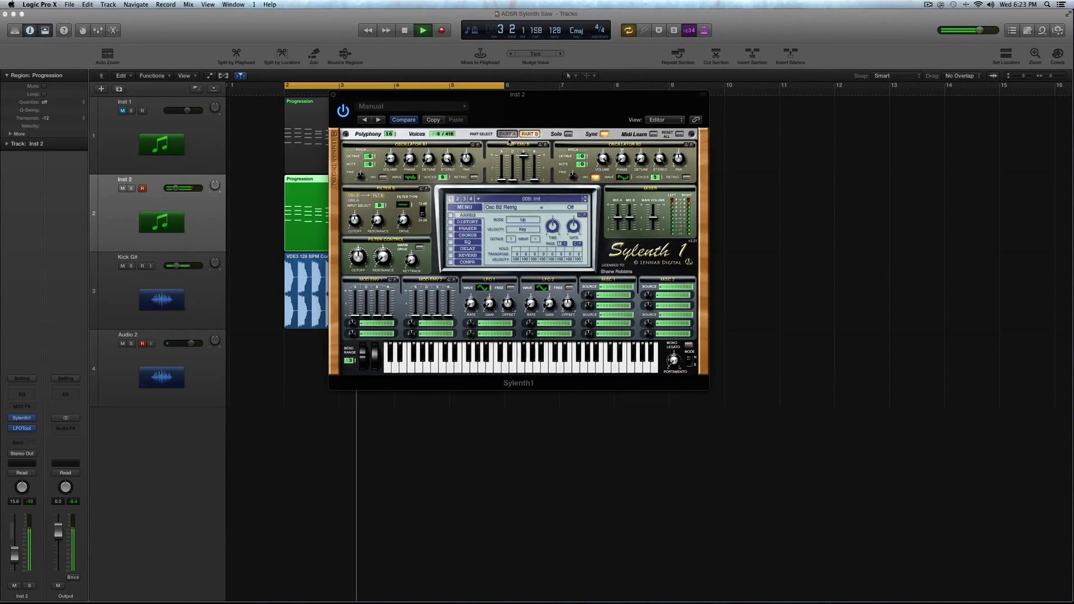
key("space")
left_click(508, 134)
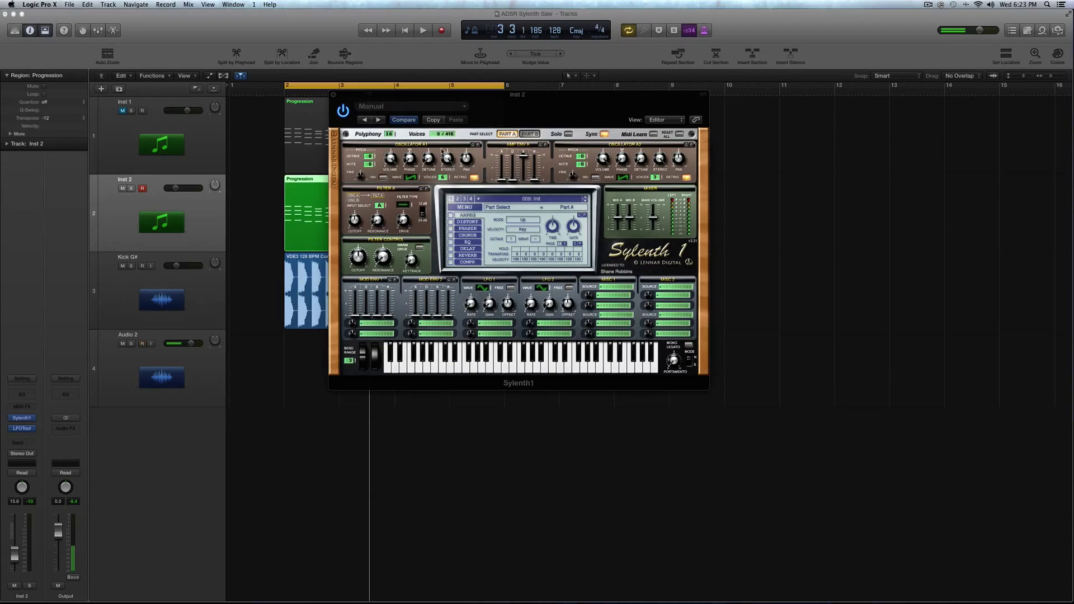
- Drop Osc A1 one octave and set its volume to about 8.5
left_click(374, 157)
left_click(395, 164)
key("space")
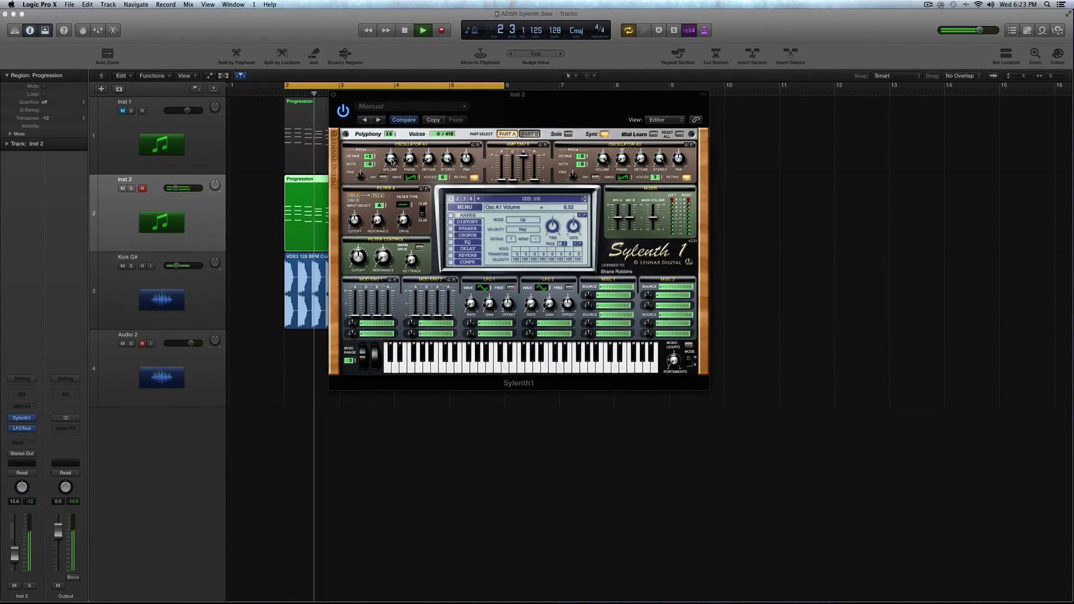
key("space")
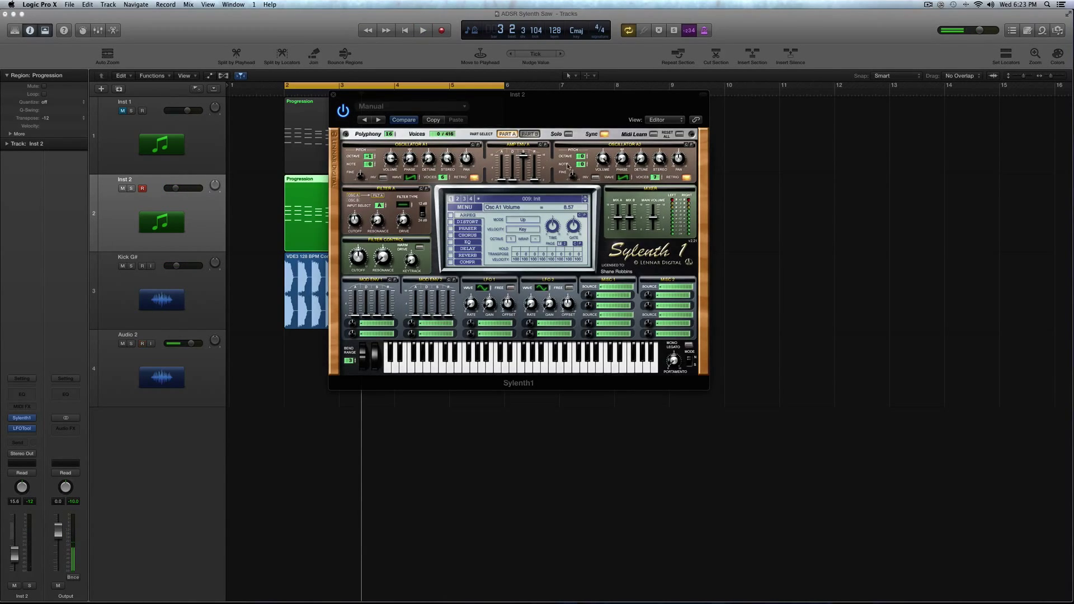
- Drop Osc A2 one octave and adjust both phases, Osc A2 to 12.00 deg
left_click_drag(581, 157, 581, 164)
left_click_drag(409, 157, 409, 149)
left_click(624, 159)
- Raise Osc A1 detune to 5.29 and audition the result
left_click(428, 159)
left_click_drag(430, 117, 430, 114)
key("space")
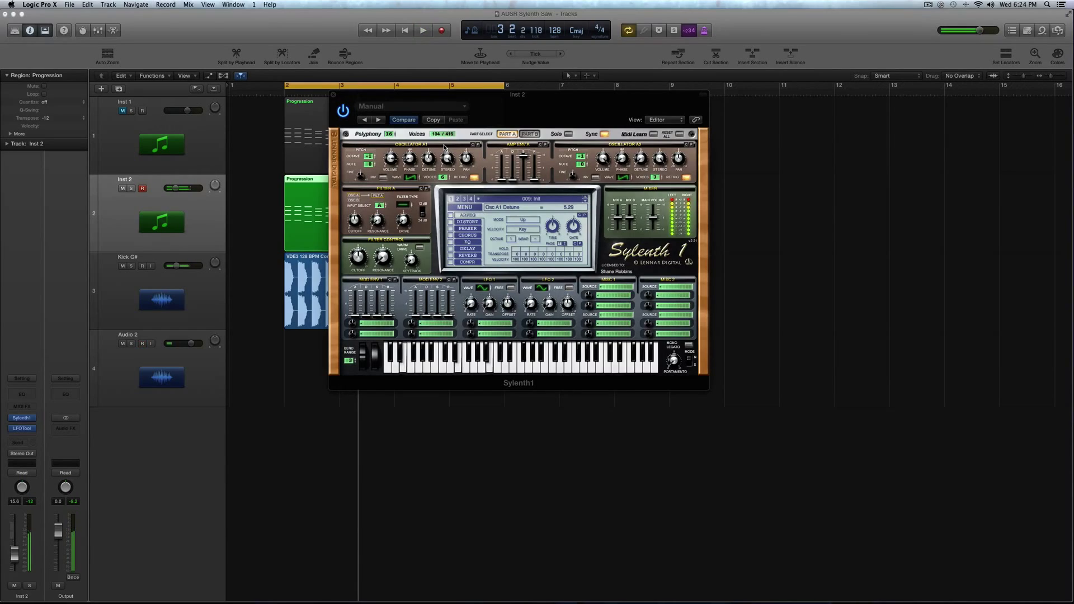
key("space")
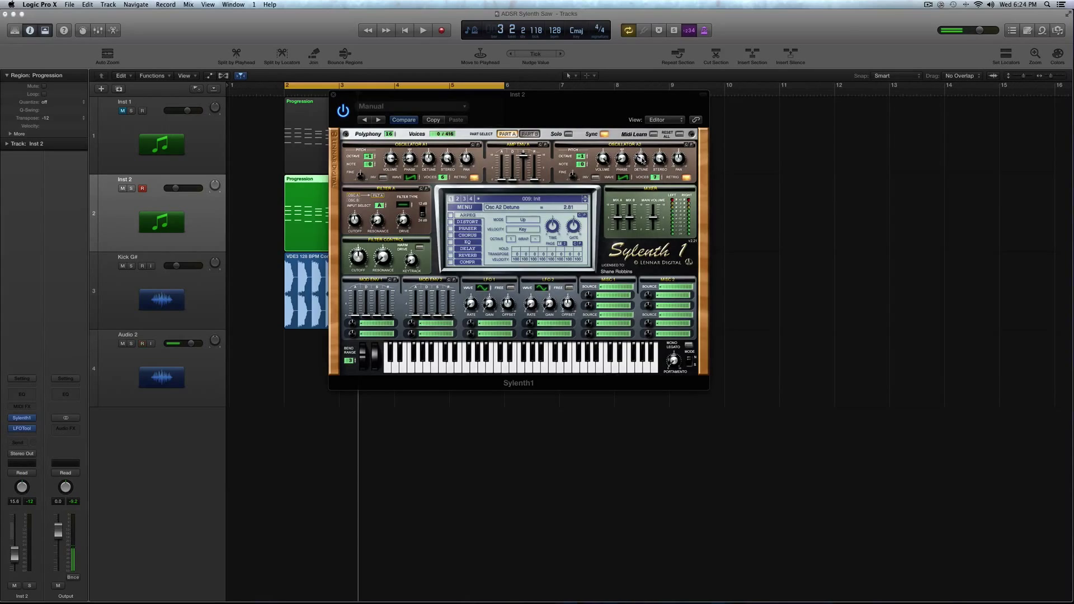
- Raise Osc A2 detune to about 1.38 and turn off retrigger on Osc A1 and A2
scroll(643, 160, "up", 4)
key("space")
scroll(643, 160, "down", 2)
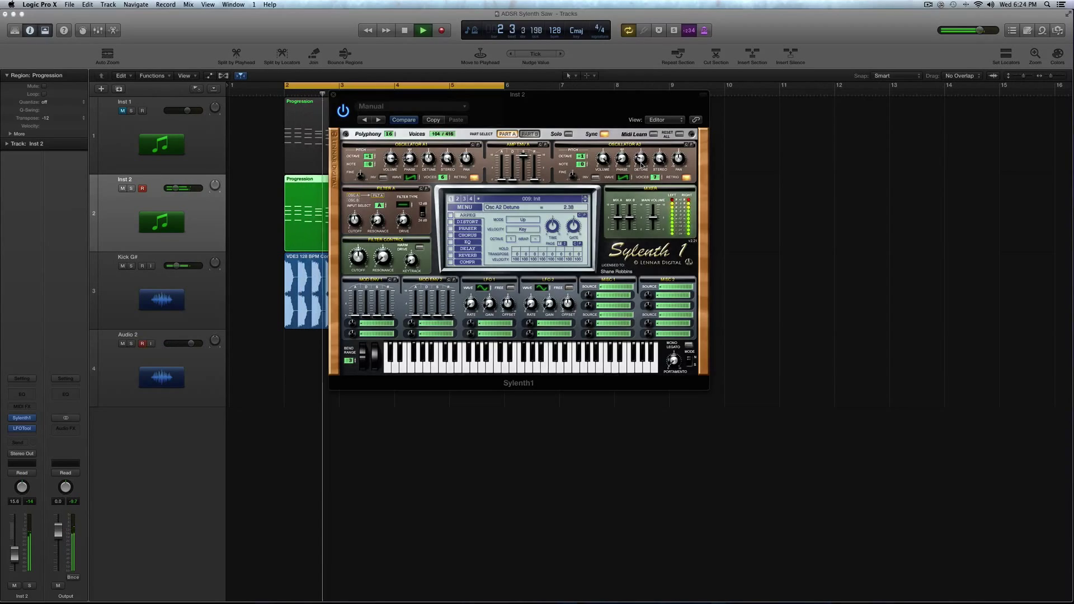
scroll(643, 162, "down", 20)
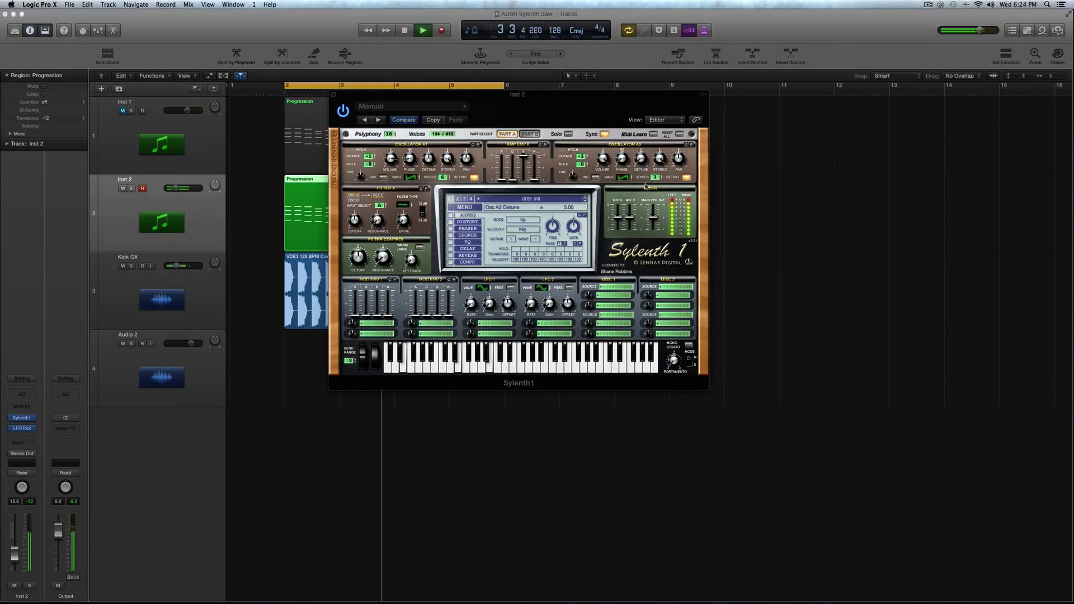
key("space")
mouse_move(645, 164)
left_mouse_down()
mouse_move(642, 149)
mouse_move(641, 159)
left_mouse_up()
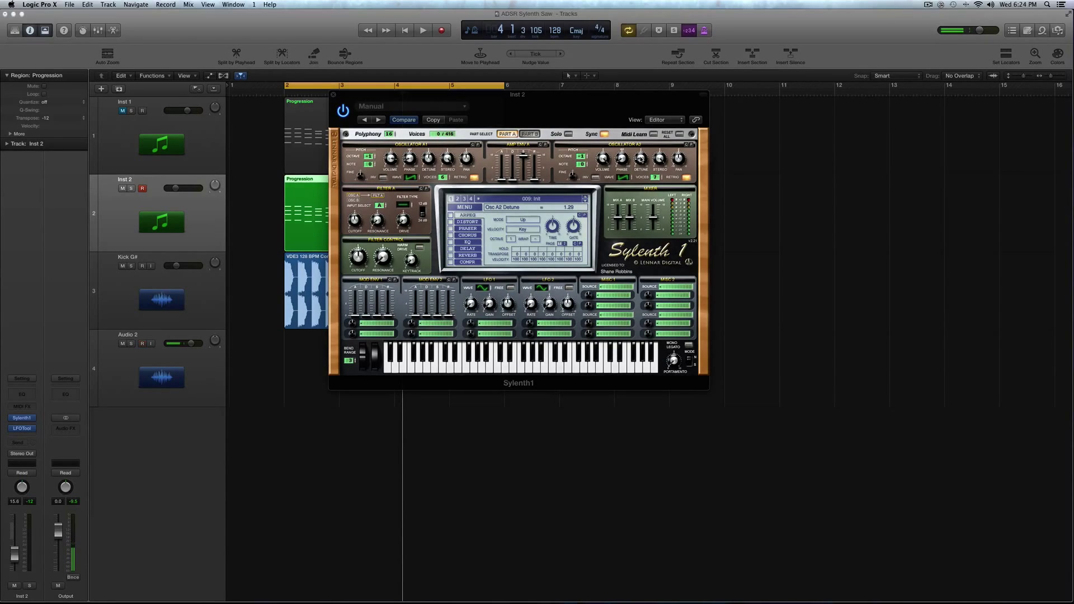
key("space")
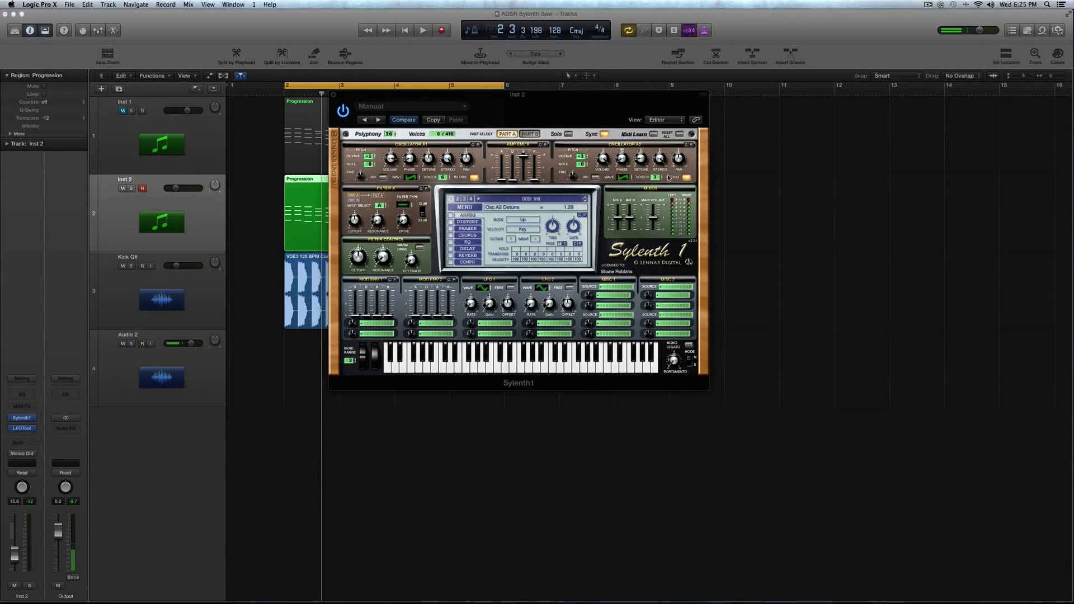
left_click(473, 178)
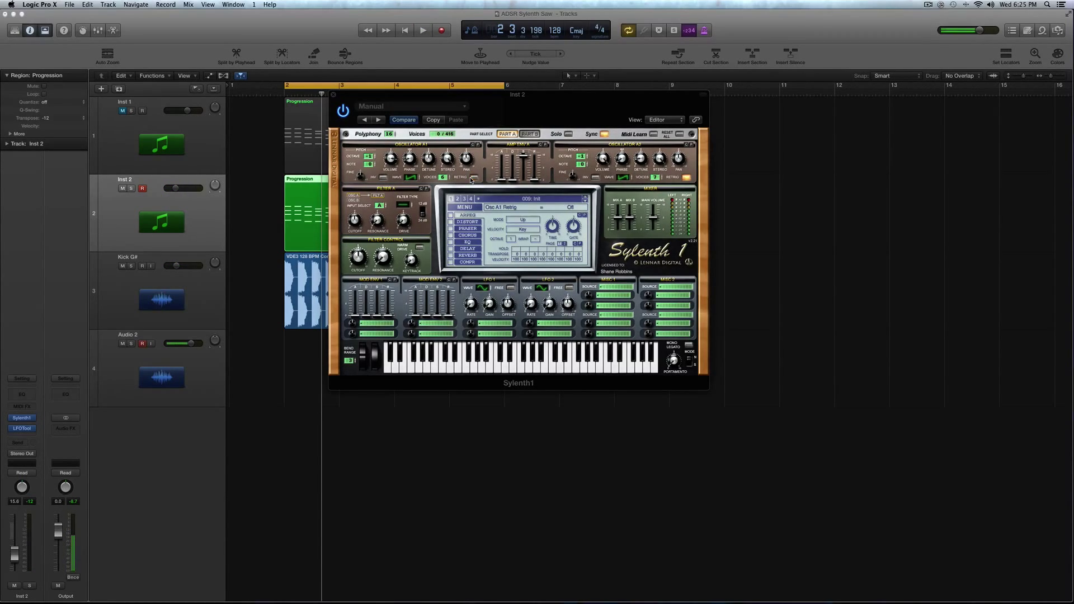
left_click(689, 178)
- In Part B, set Osc B2 volume to 7.76, phase to about 25.71 deg, and raise detune slightly
left_click(527, 135)
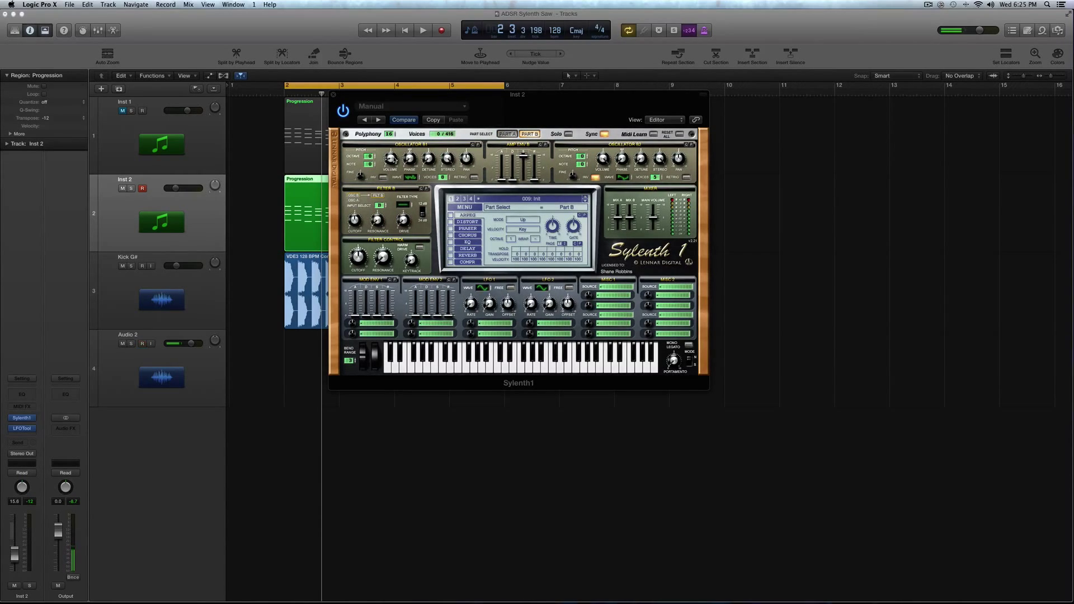
left_click(394, 159)
left_click(603, 161)
left_click_drag(606, 178, 605, 188)
left_click_drag(623, 162, 600, 29)
left_click_drag(636, 145, 635, 140)
- Audition Part B soloed, then set Mix A to 3.91 and Mix B to 5.98
key("space")
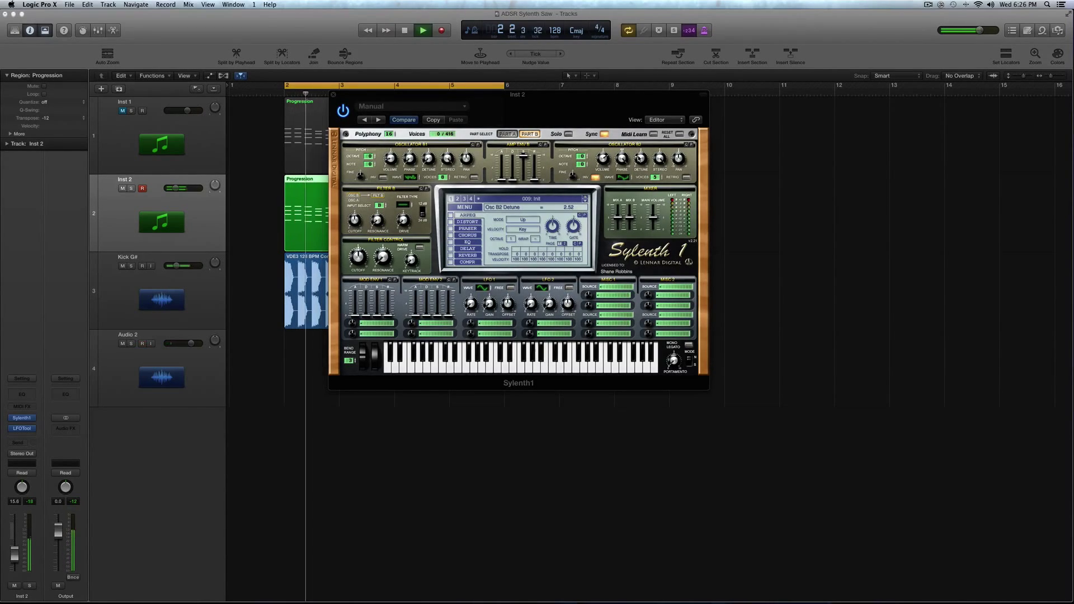
left_click(567, 134)
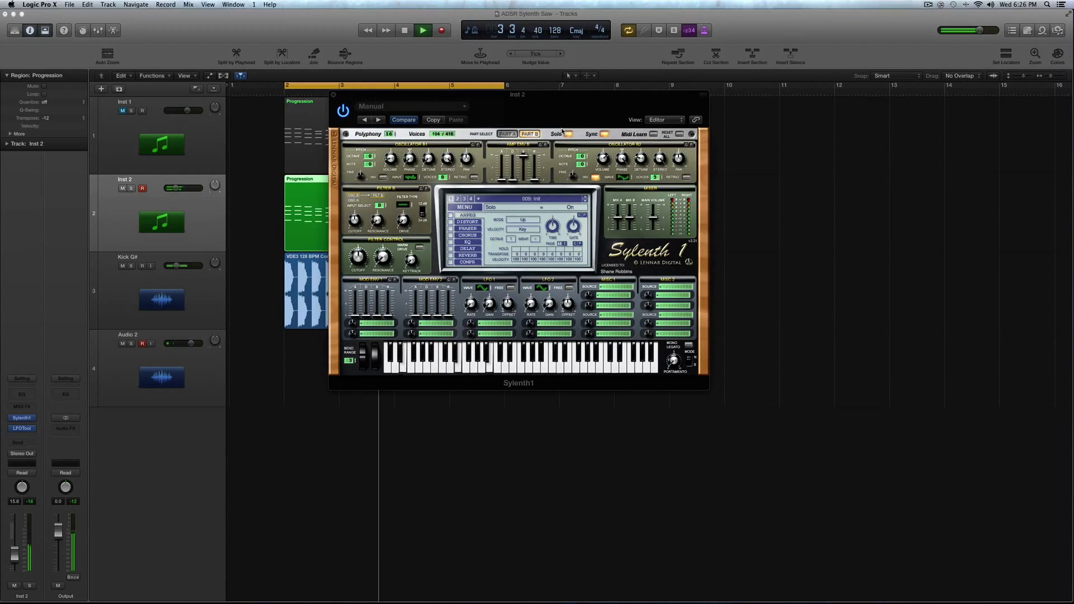
left_click(568, 133)
key("space")
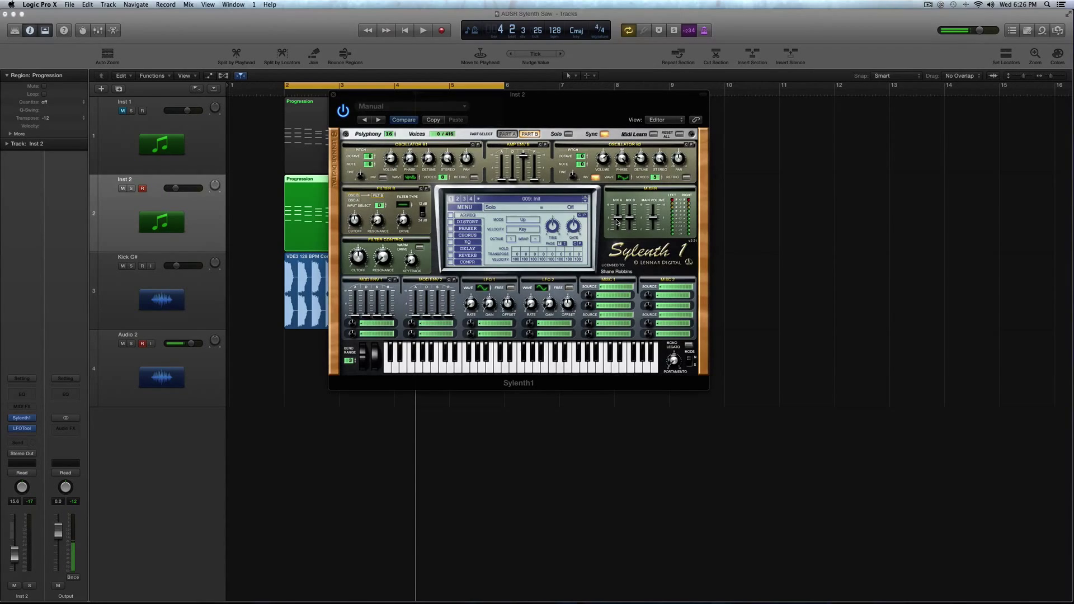
left_click_drag(617, 222, 617, 229)
left_click_drag(629, 220, 631, 213)
key("space")
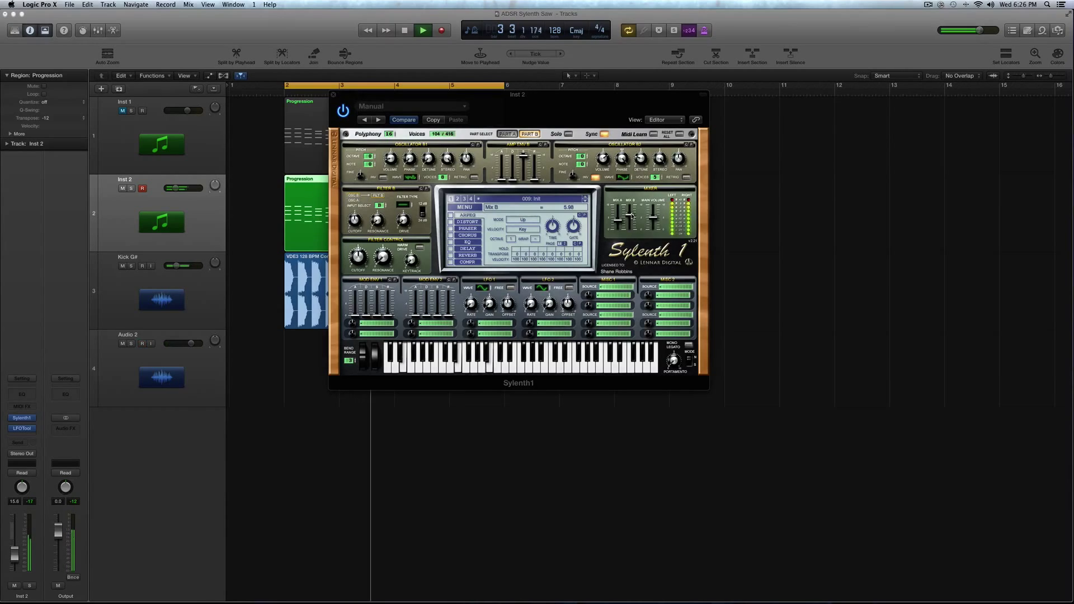
left_click_drag(631, 214, 630, 218)
key("space")
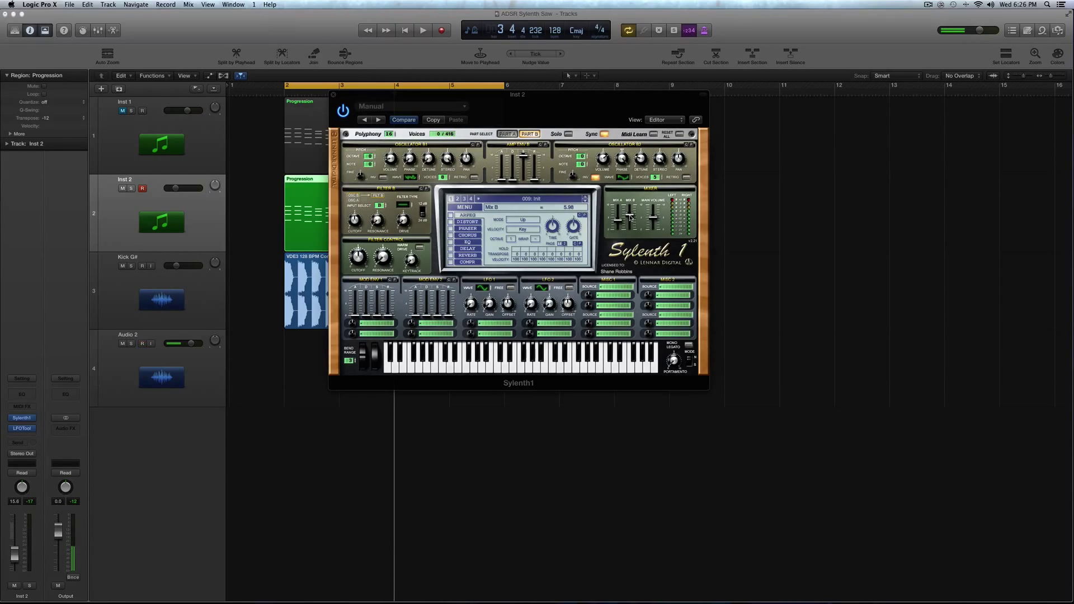
- Set Part B amp envelope decay to 10.00 and release to about 3.03, then return to Part A
left_click_drag(512, 180, 512, 157)
mouse_move(535, 179)
left_mouse_down()
mouse_move(536, 166)
mouse_move(536, 178)
left_mouse_up()
key("space")
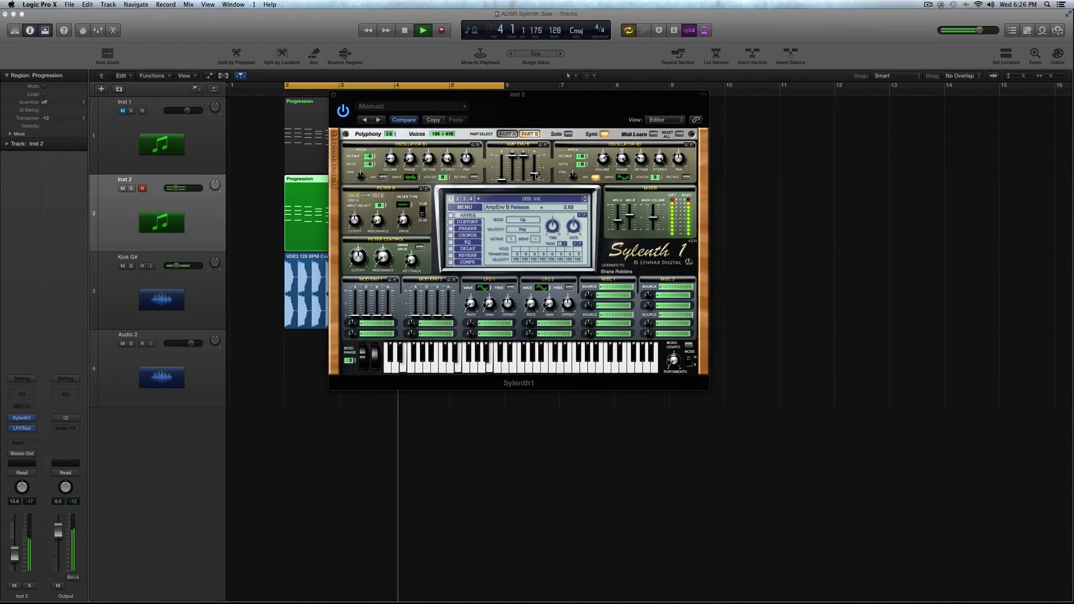
key("space")
left_click_drag(536, 176, 535, 175)
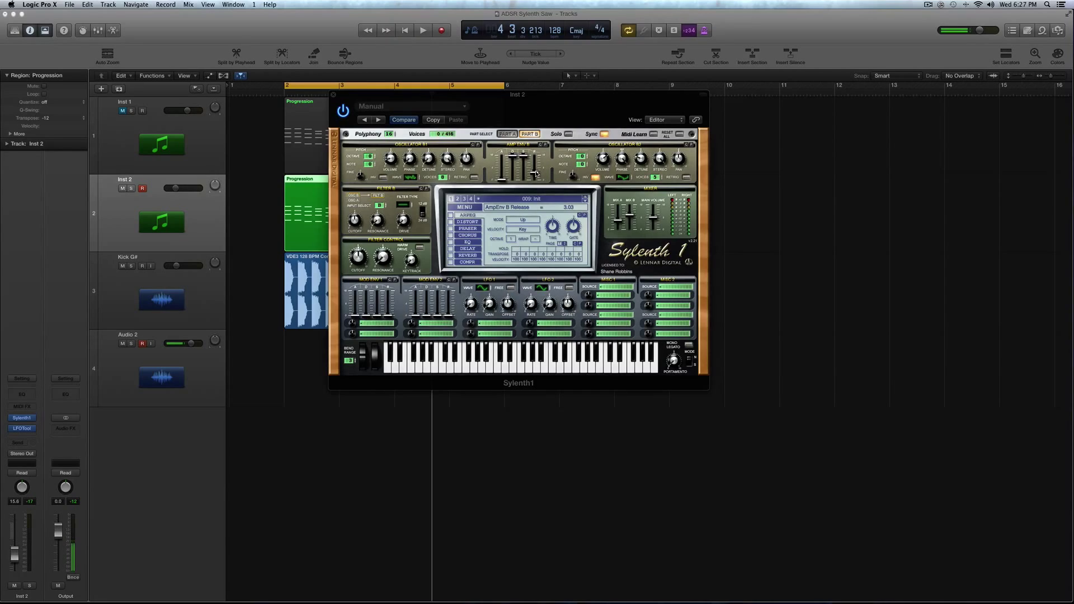
left_click(505, 134)
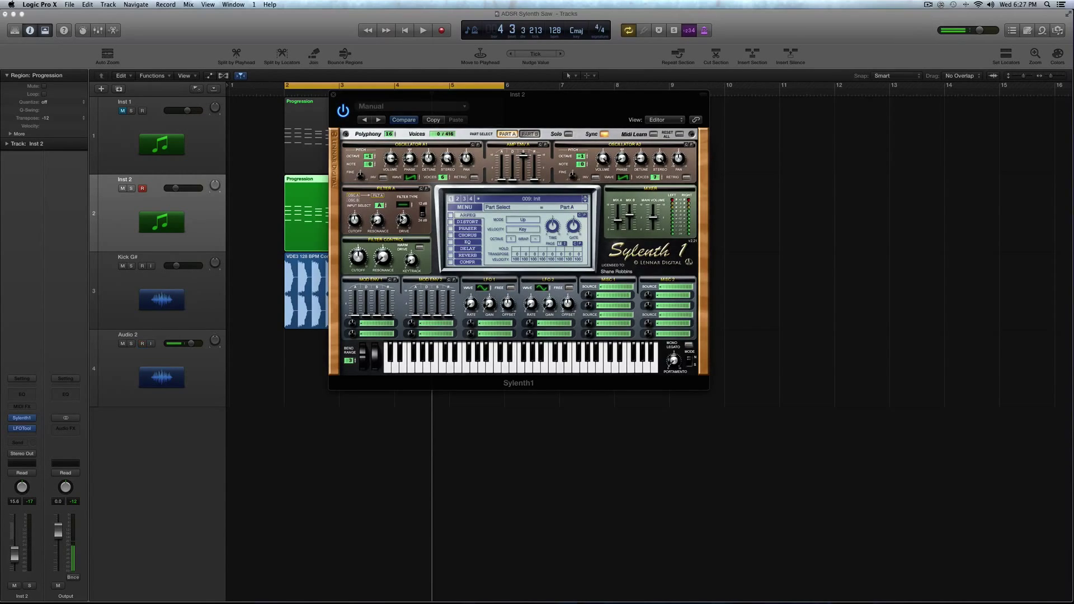
- Audition Part A's lowpass filter with a little drive
mouse_move(405, 197)
mouse_move(405, 219)
key("space")
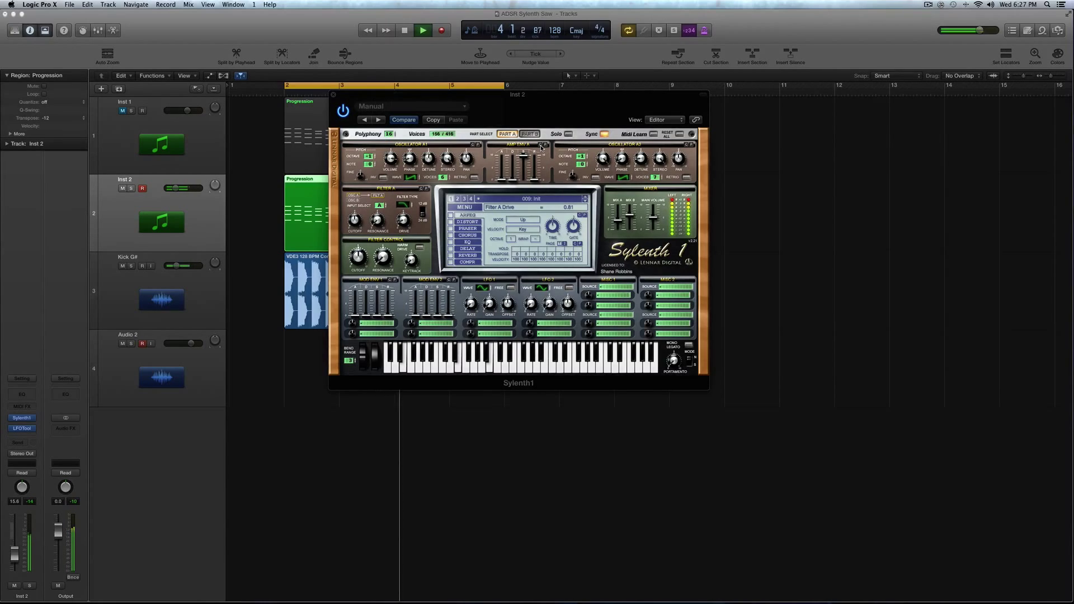
key("space")
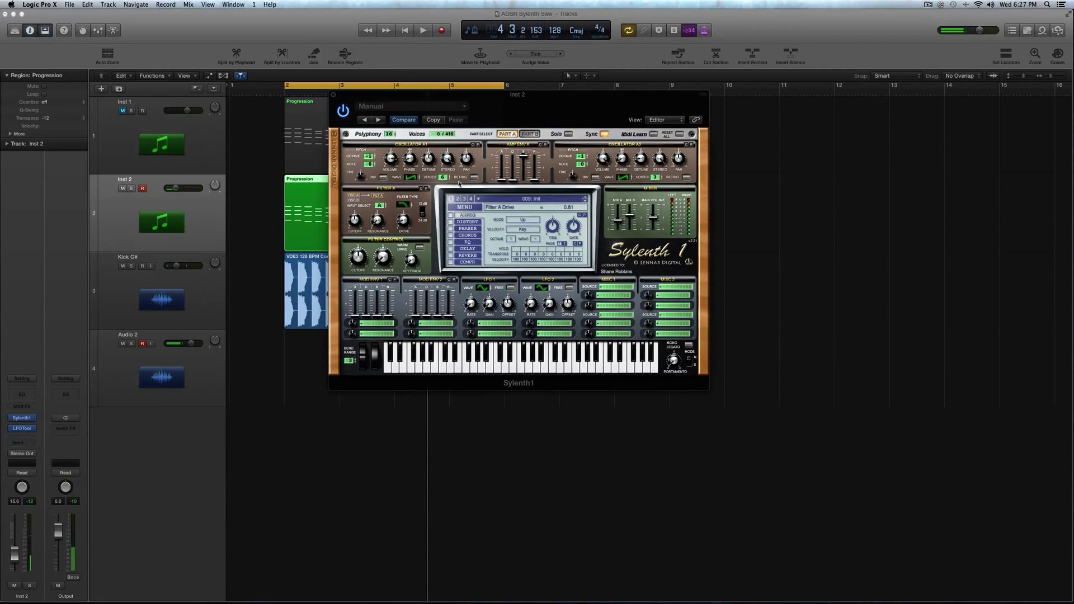
- Compare with Part B's filter cutoff at 502.07 Hz, then audition Part A again
left_click(530, 134)
left_click(520, 136)
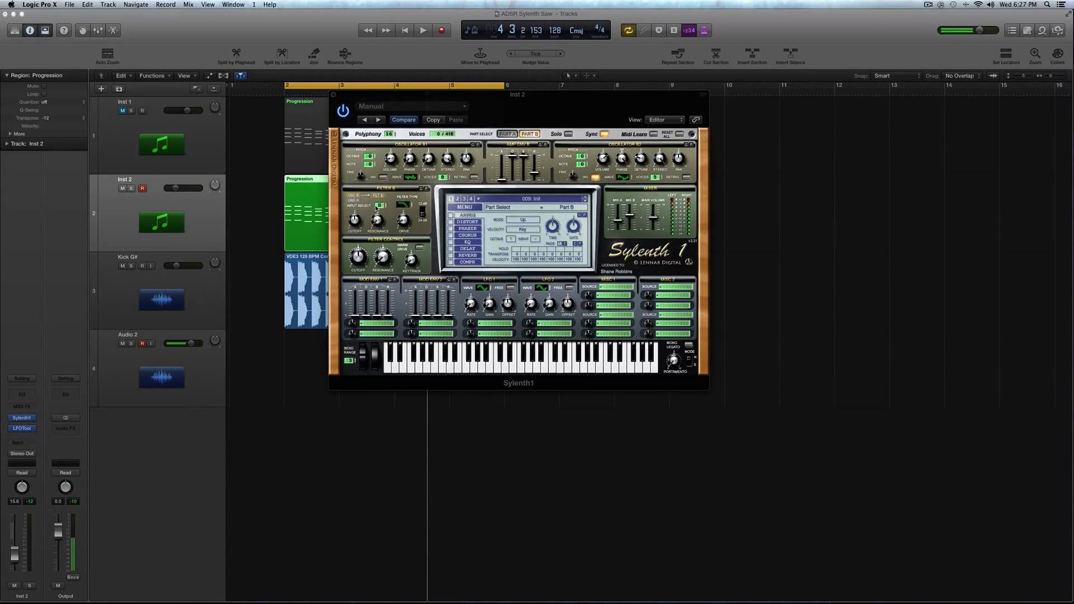
left_click(354, 219)
left_click(507, 135)
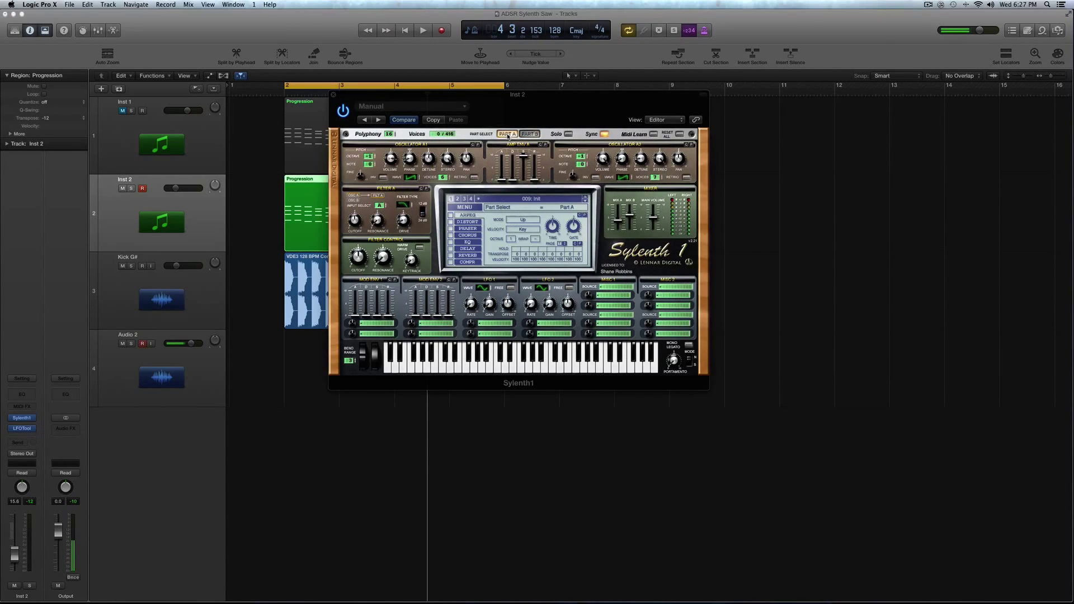
key("space")
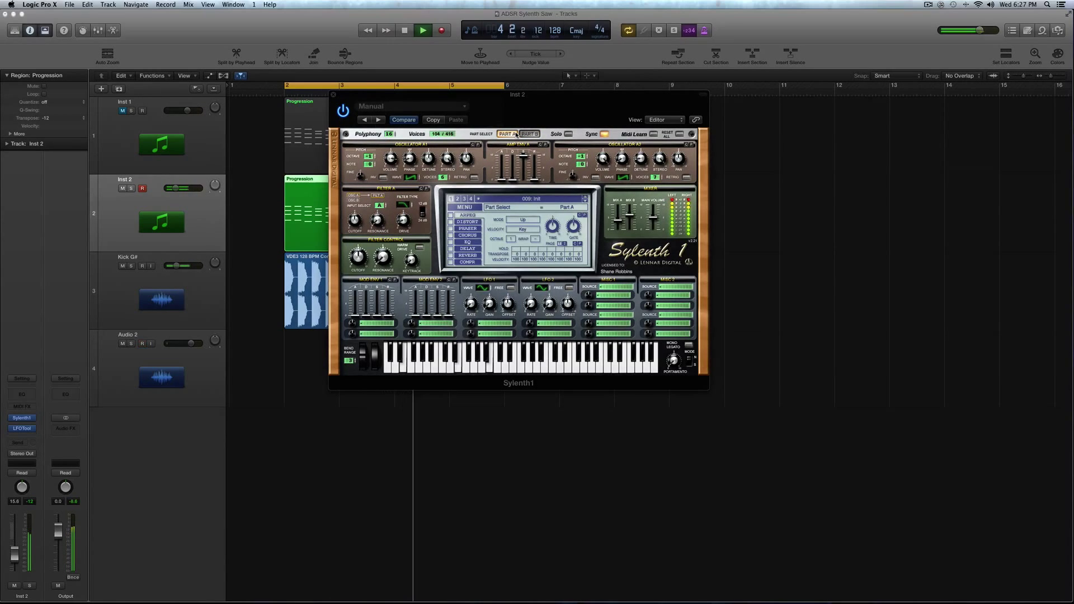
key("space")
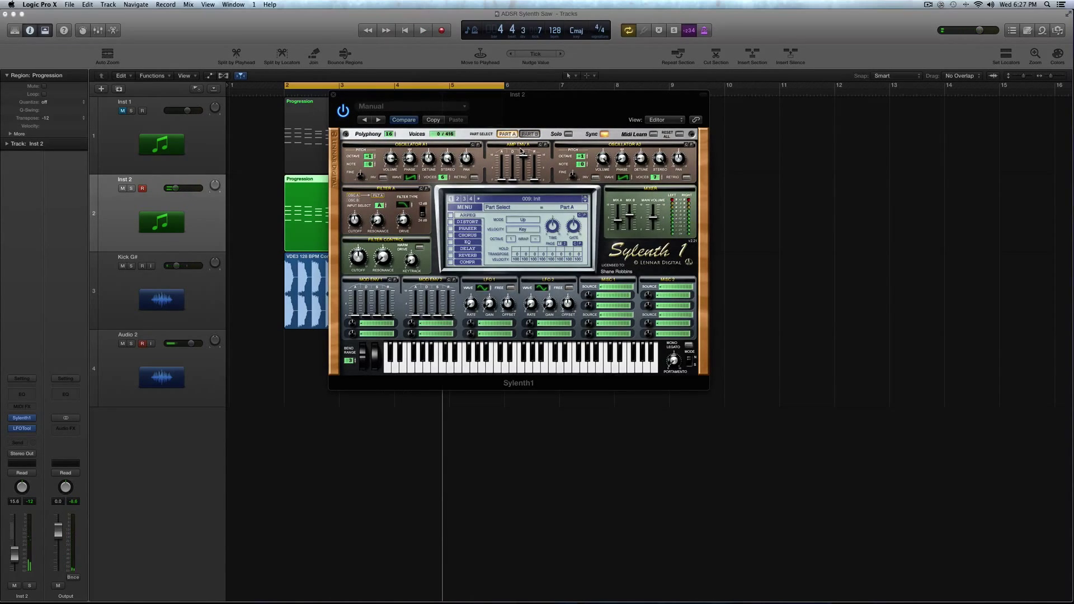
- Cut Part B's amp release to 0.00 and set Part A's amp decay to maximum
left_click(529, 134)
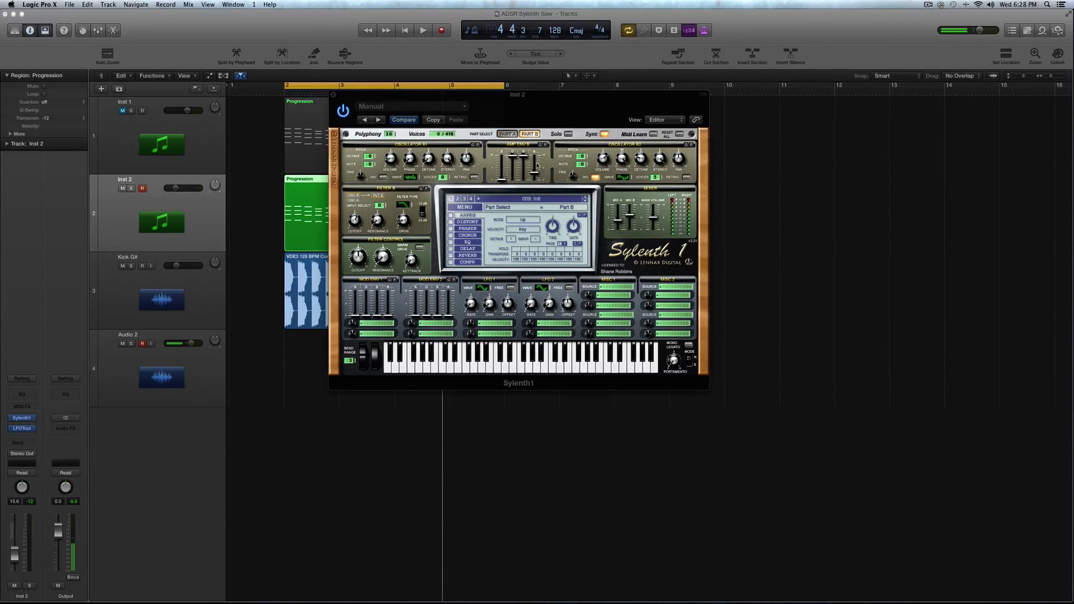
mouse_move(536, 175)
left_click_drag(537, 175, 537, 184)
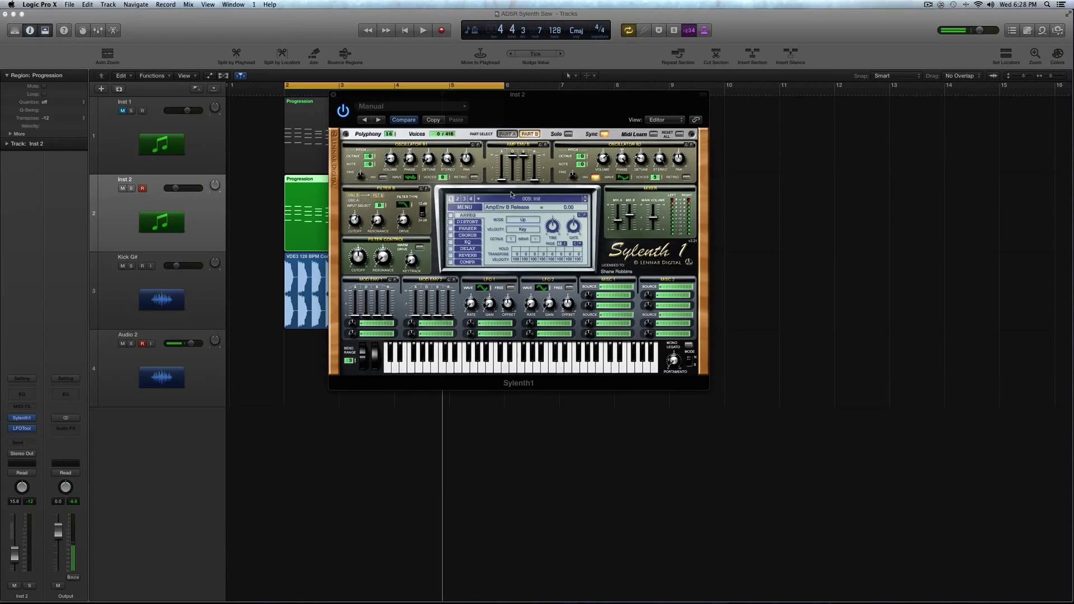
left_click(512, 136)
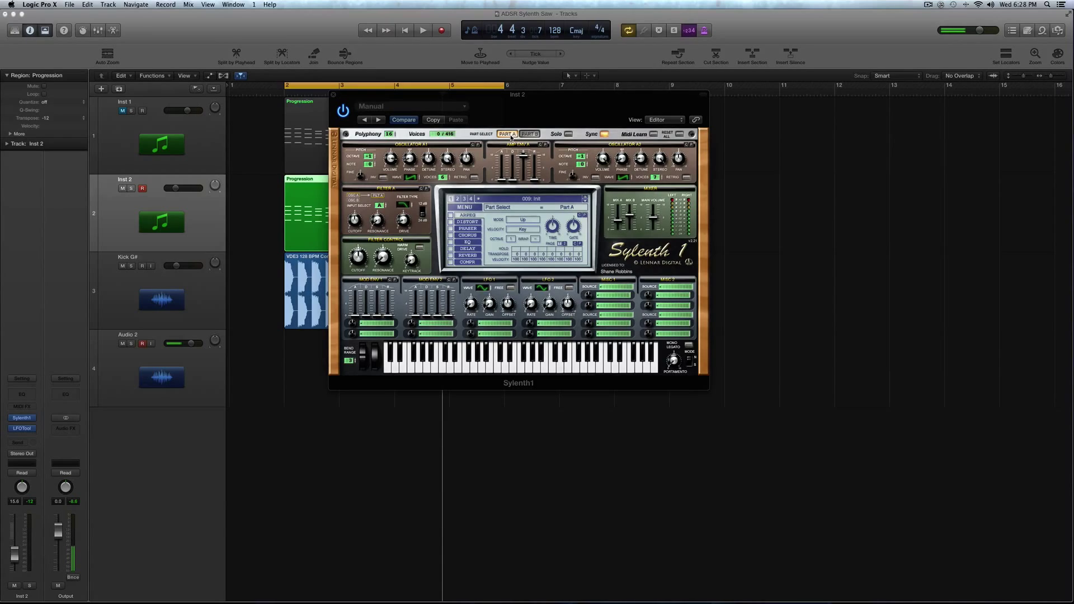
left_click_drag(514, 179, 511, 96)
key("space")
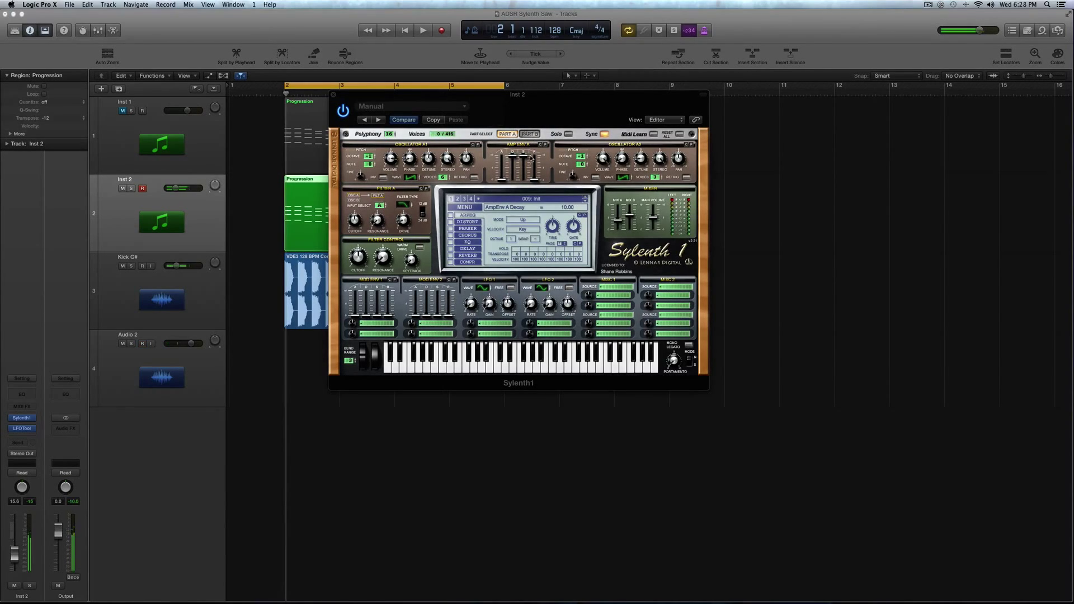
key("space")
- Lengthen Part A's amp release to about 3.15 and compare it against Part B
left_click_drag(533, 178, 537, 166)
key("space")
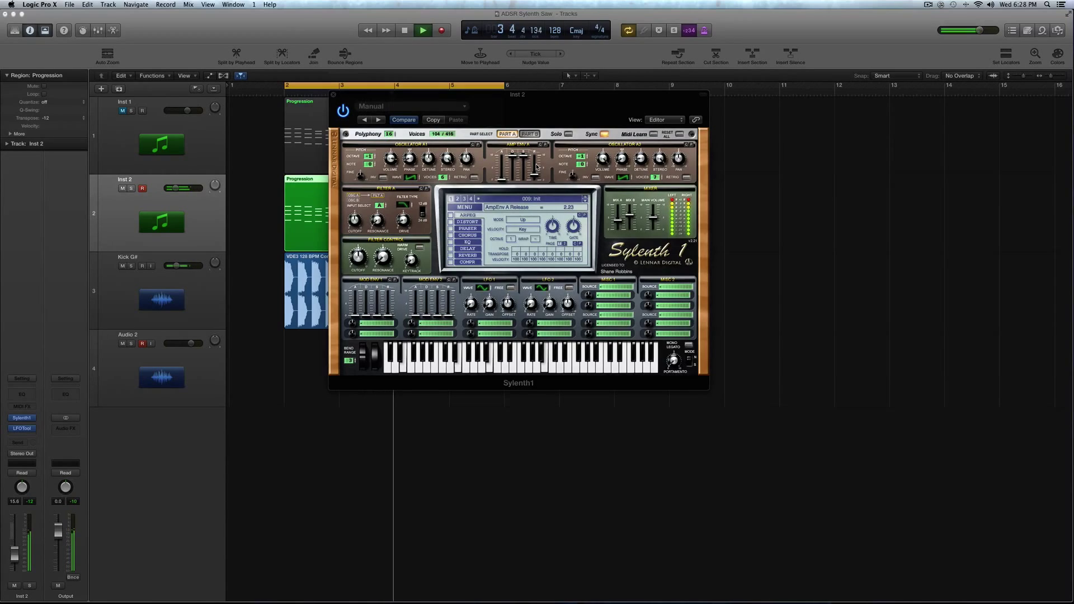
left_click_drag(537, 175, 537, 168)
key("space")
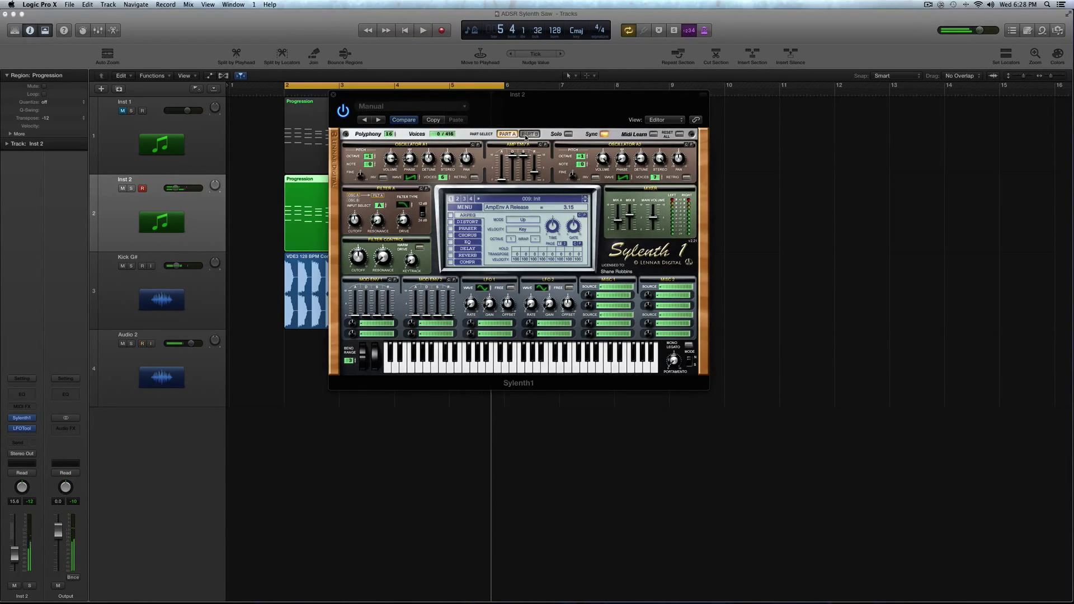
left_click(526, 135)
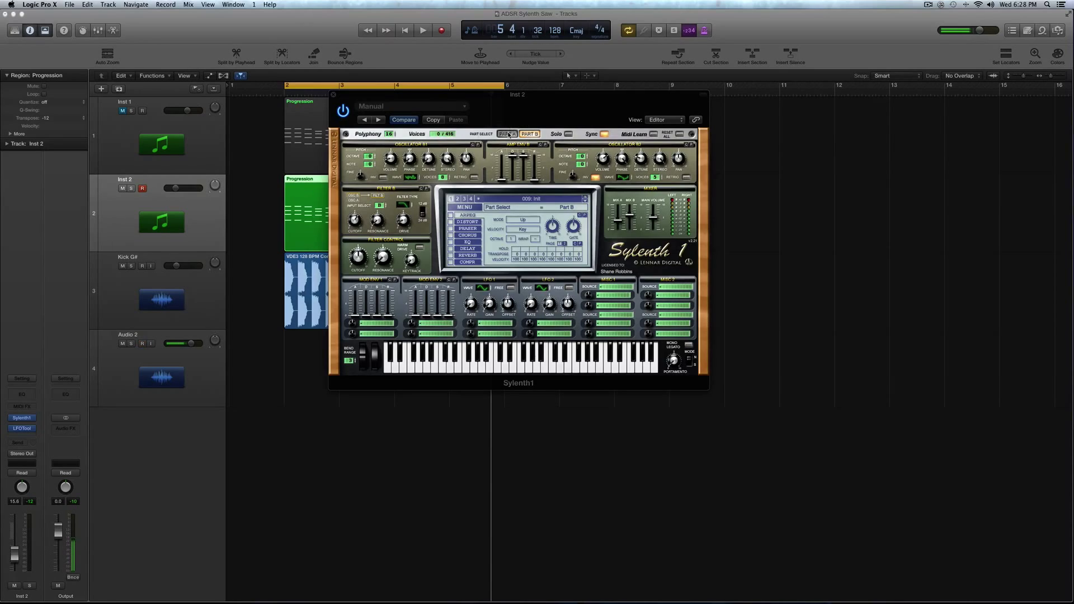
left_click(507, 134)
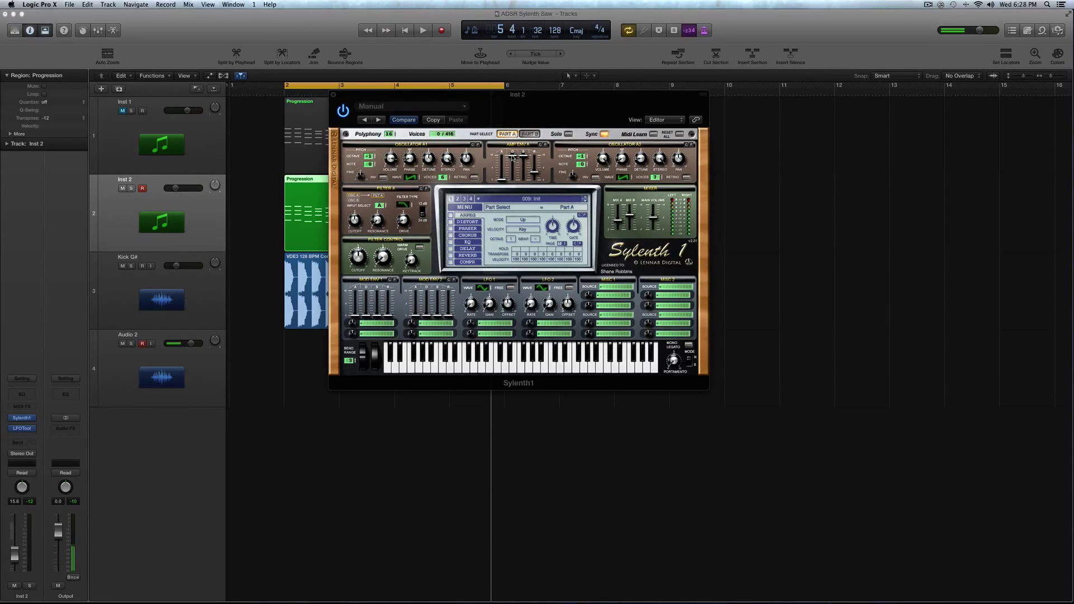
left_click(538, 178)
left_click(529, 135)
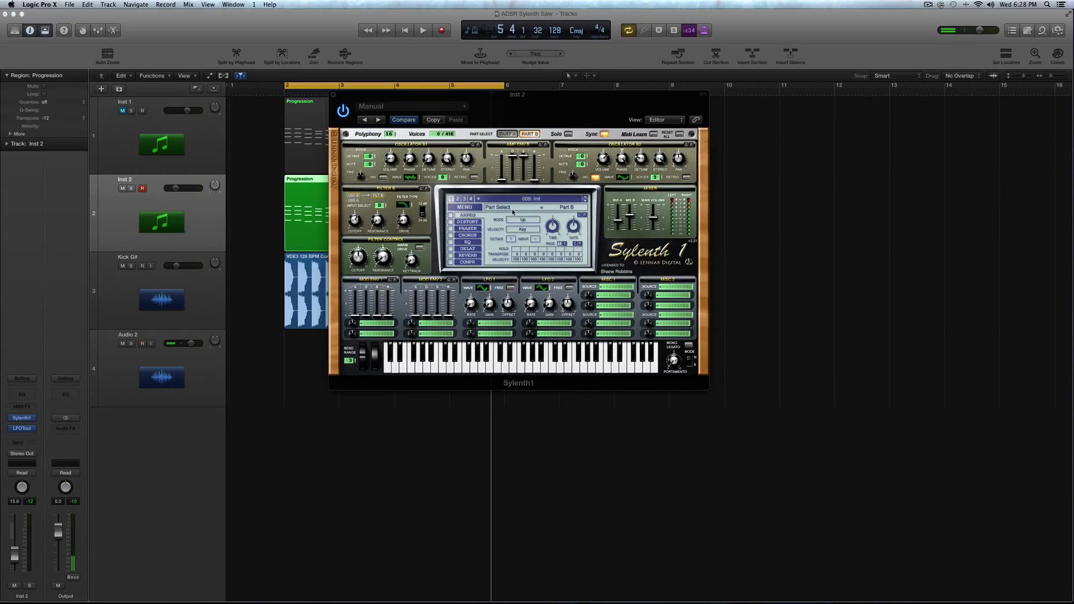
left_click(506, 133)
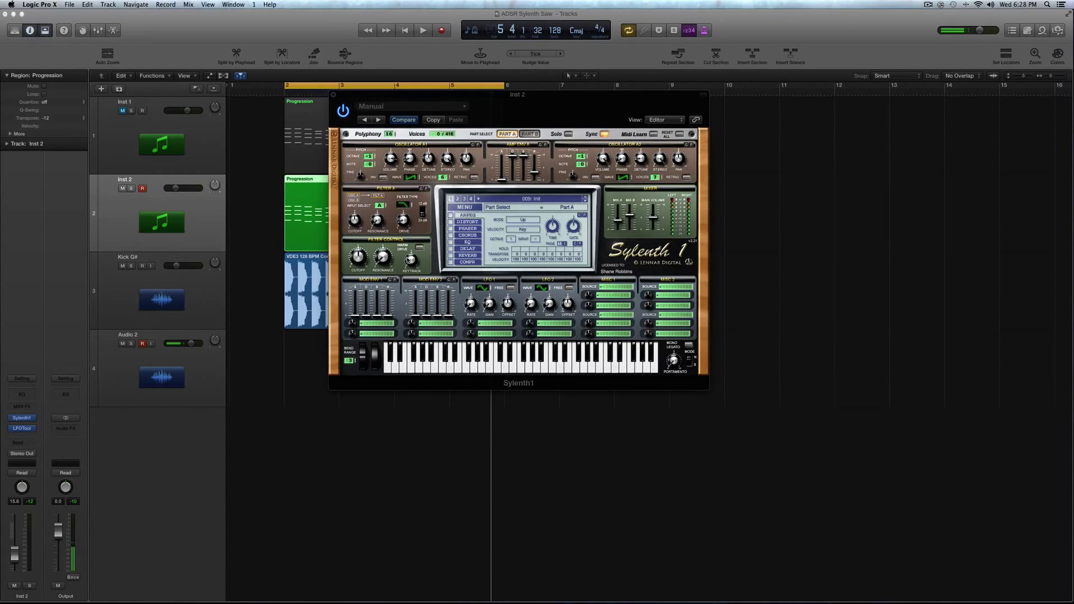
- Open the filter cutoff fully to 21341.26 Hz and set Keytrack near 0.33, auditioning the progression
key("space")
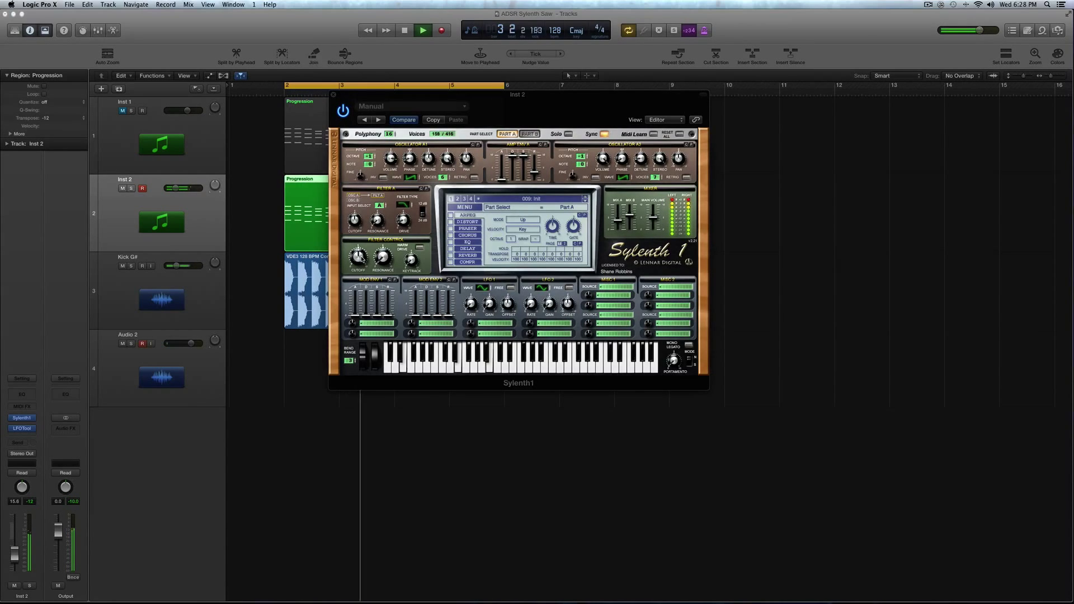
key("space")
scroll(362, 259, "up", 5)
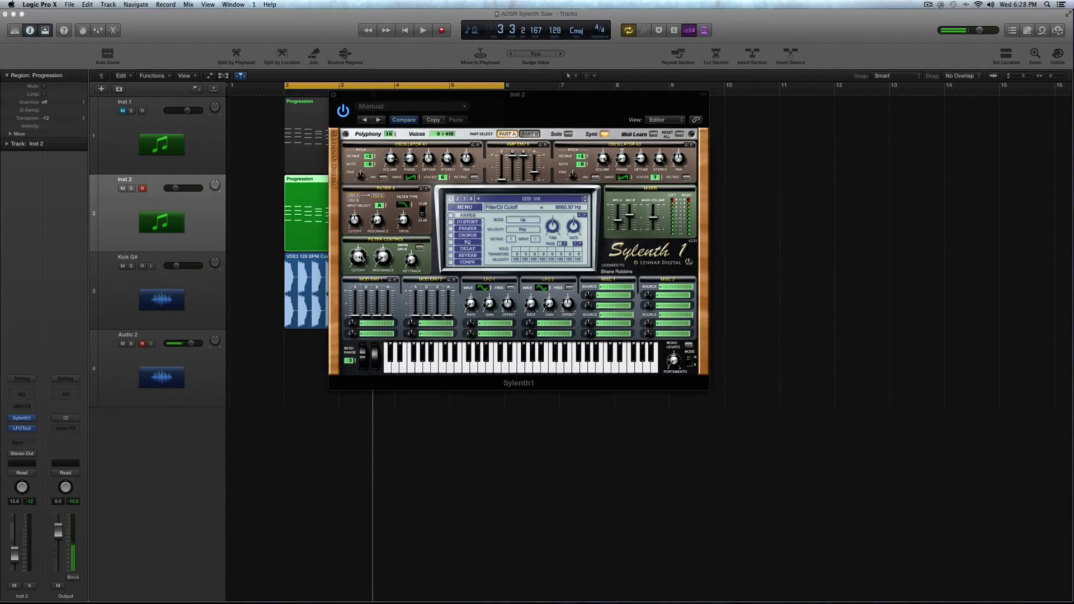
key("space")
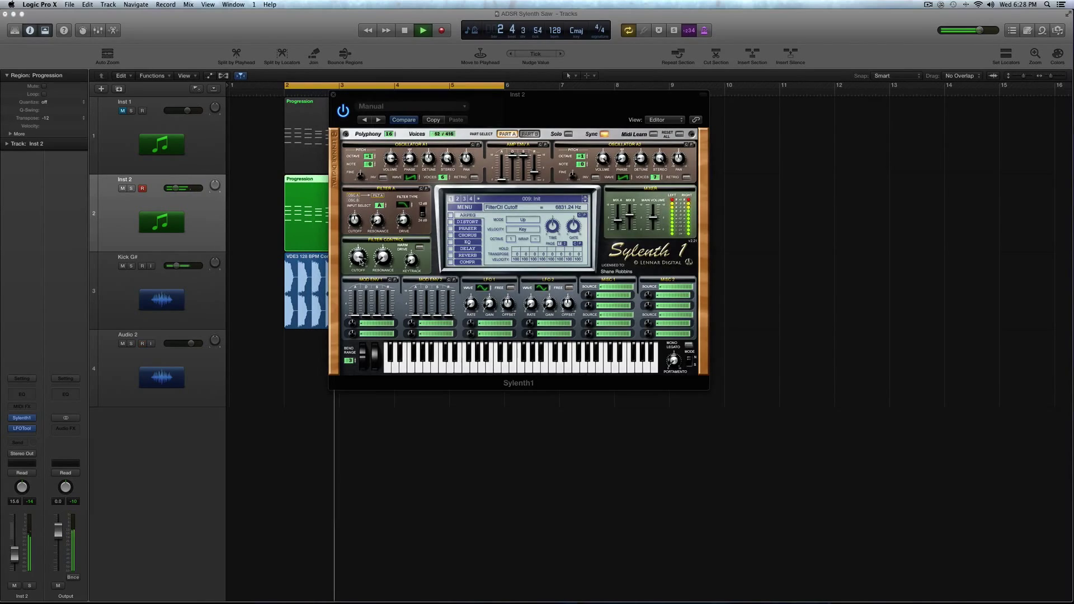
scroll(362, 260, "up", 3)
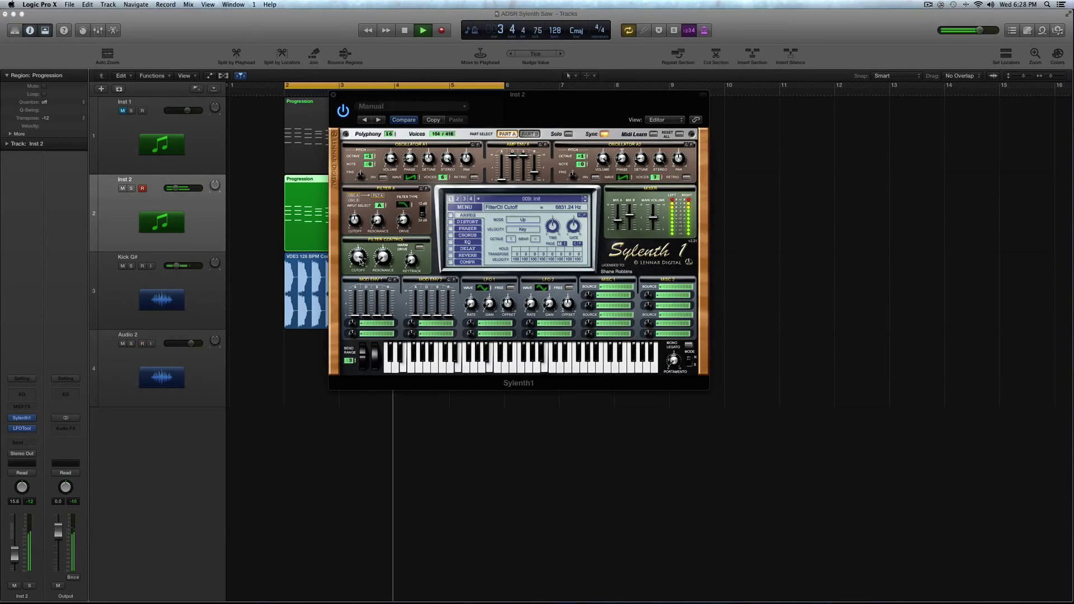
scroll(361, 258, "up", 3)
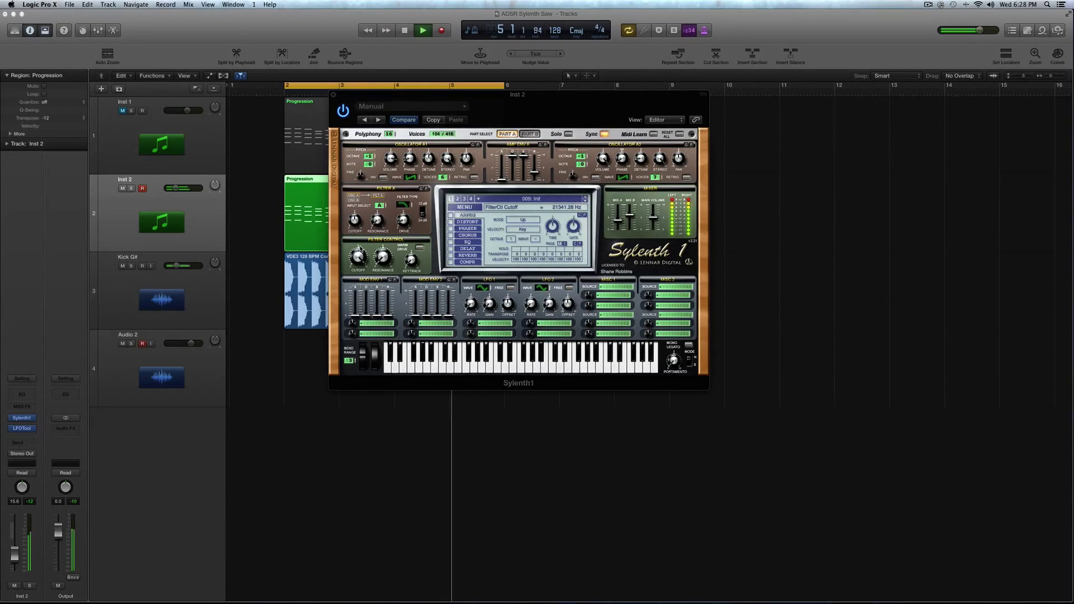
key("space")
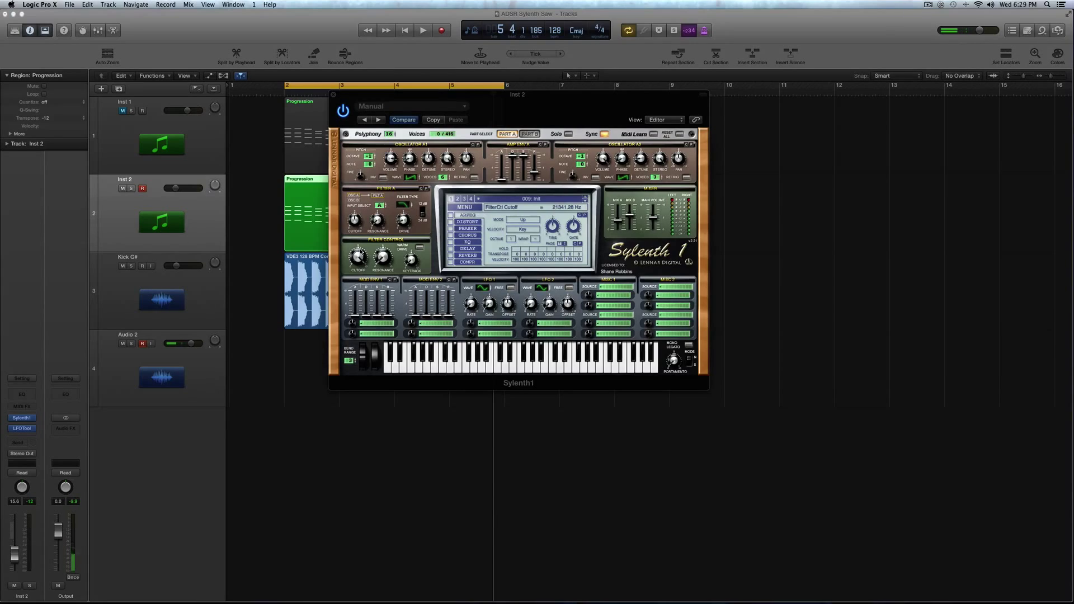
left_click(411, 259)
key("space")
key("space")
- Route Mod Env 1 to Cutoff AB and raise its amount to about 6
left_click(373, 324)
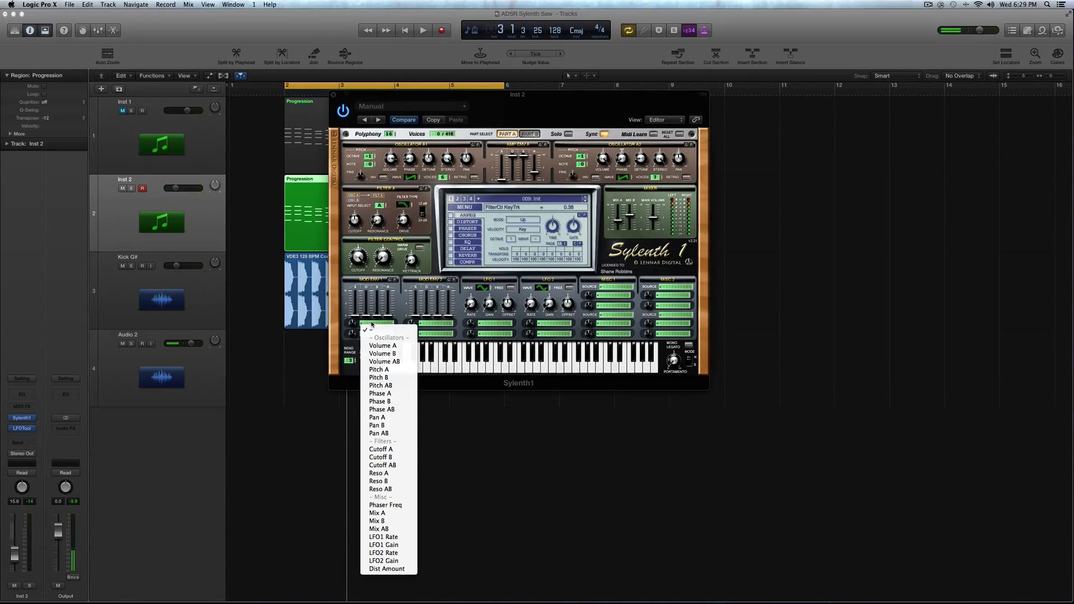
left_click(364, 302)
left_click(365, 326)
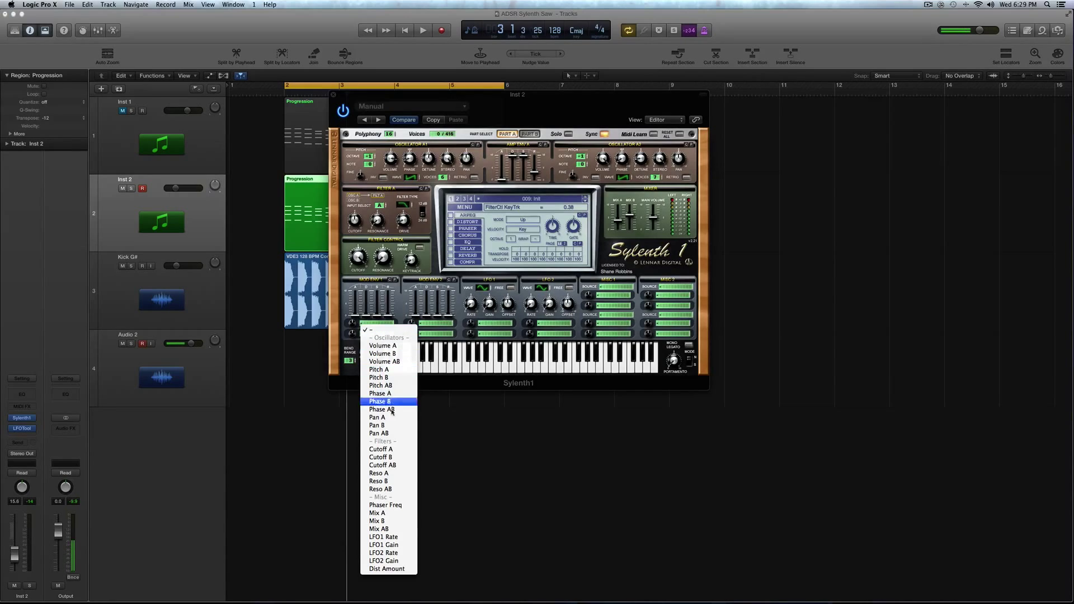
left_click(384, 464)
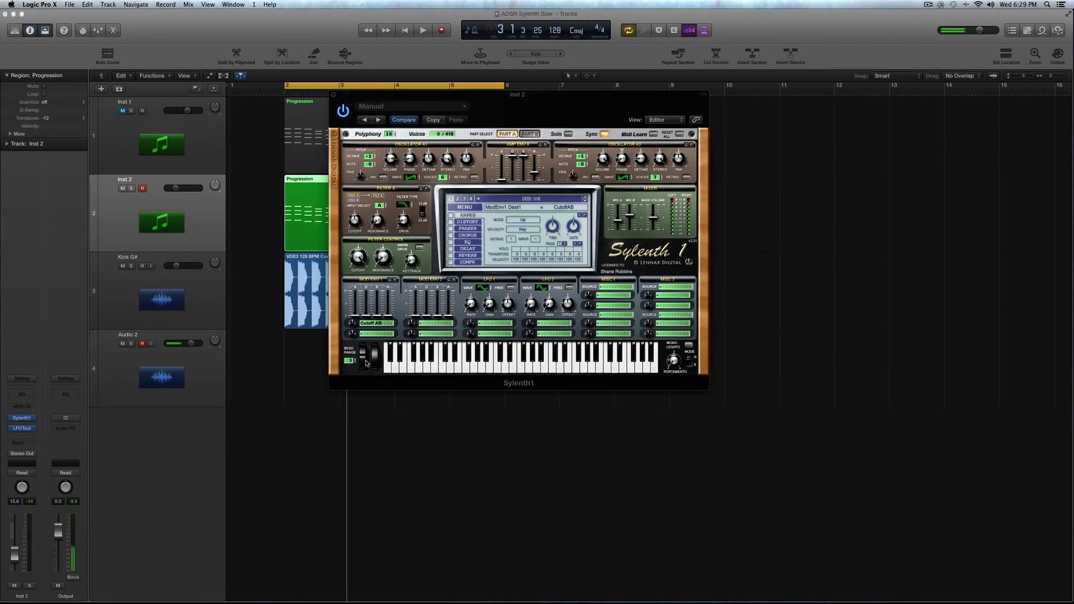
mouse_move(352, 324)
left_mouse_down()
mouse_move(355, 297)
mouse_move(354, 320)
left_mouse_up()
key("space")
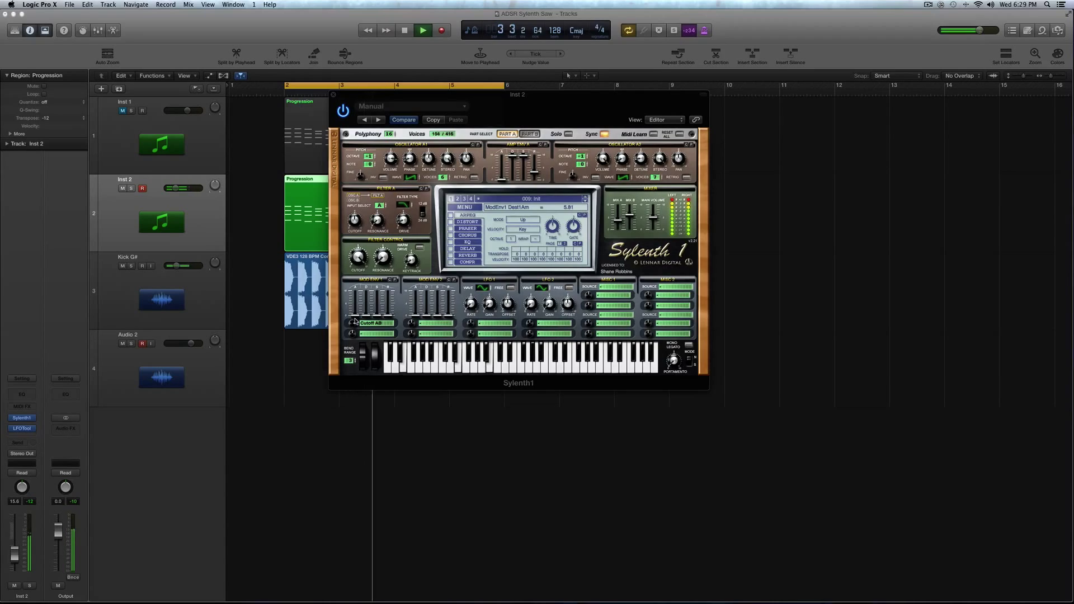
key("space")
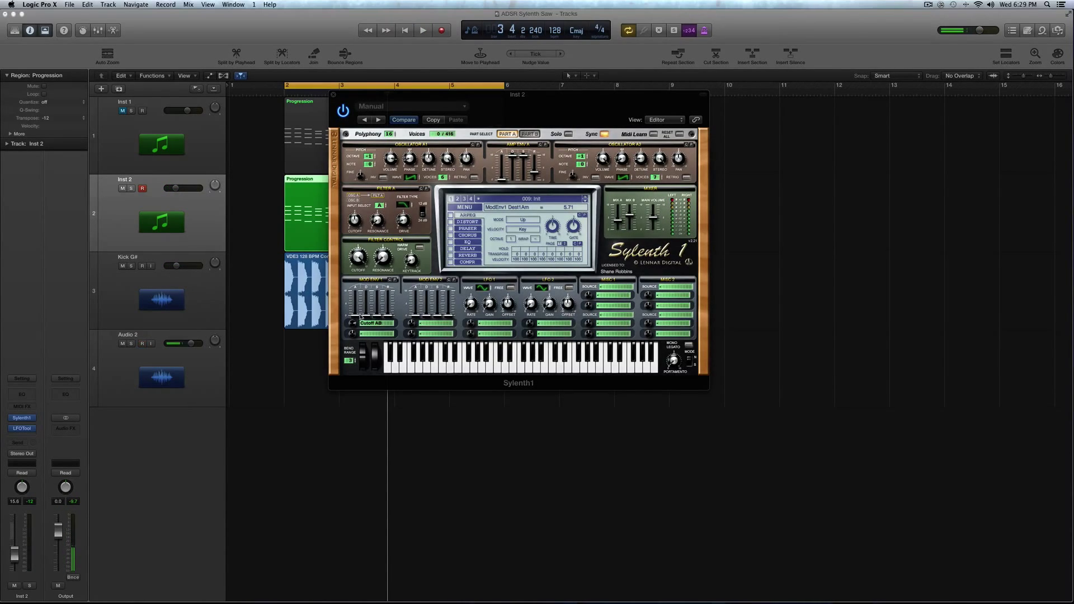
- Set Mod Env 1 decay to 3.22, sustain to 1.38 and release to 0.75
mouse_move(365, 314)
left_mouse_down()
mouse_move(364, 295)
mouse_move(368, 309)
left_mouse_up()
key("space")
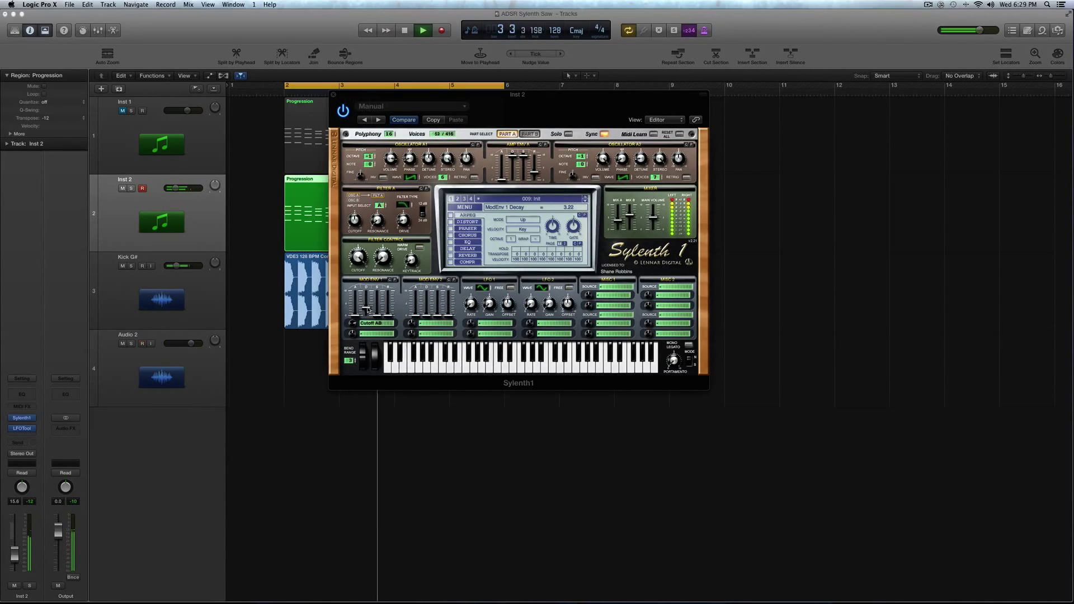
key("space")
left_click_drag(376, 314, 377, 305)
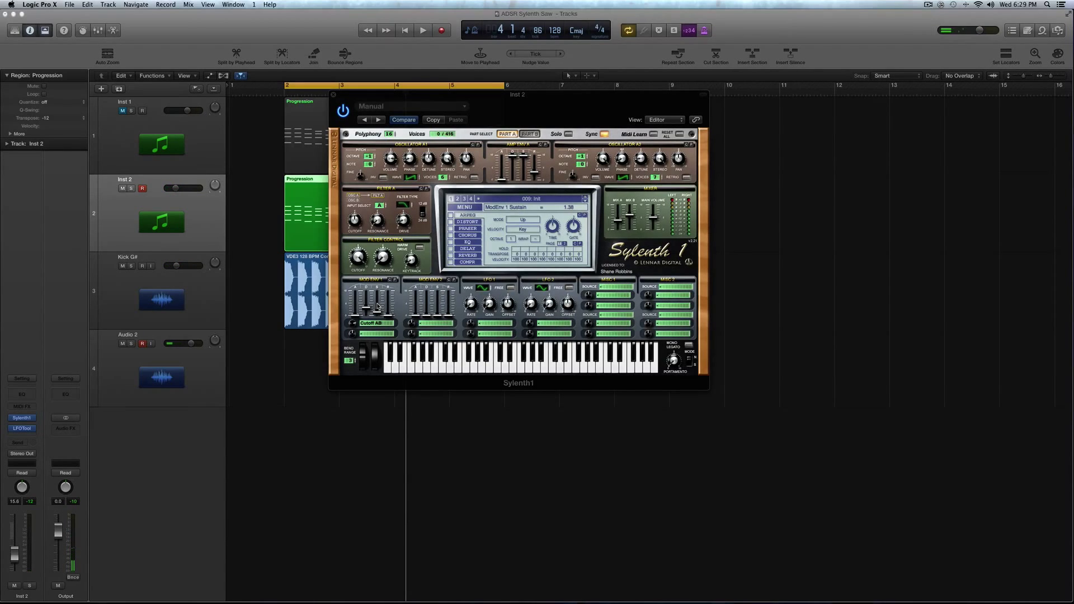
key("space")
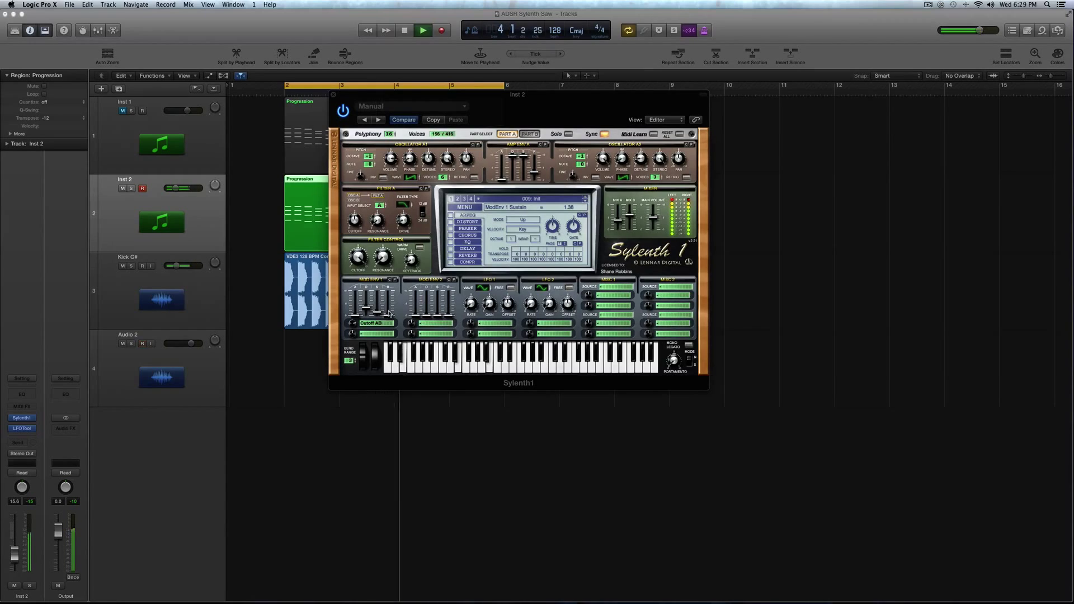
left_click_drag(388, 314, 391, 311)
key("space")
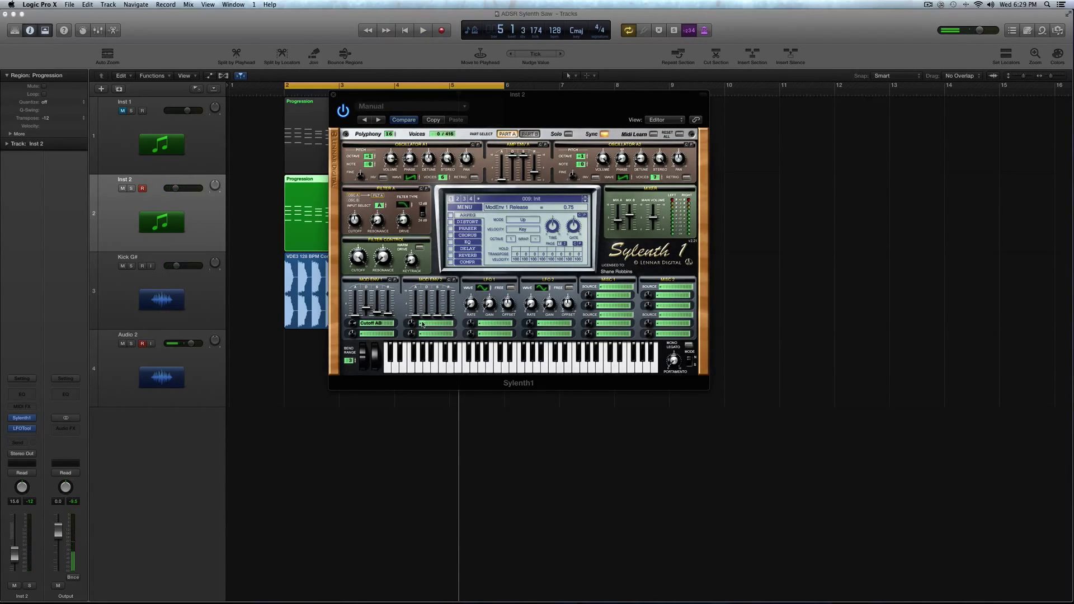
- Route Mod Env 2 to Pitch AB with amount 3.81 and decay 0.86
left_click(441, 325)
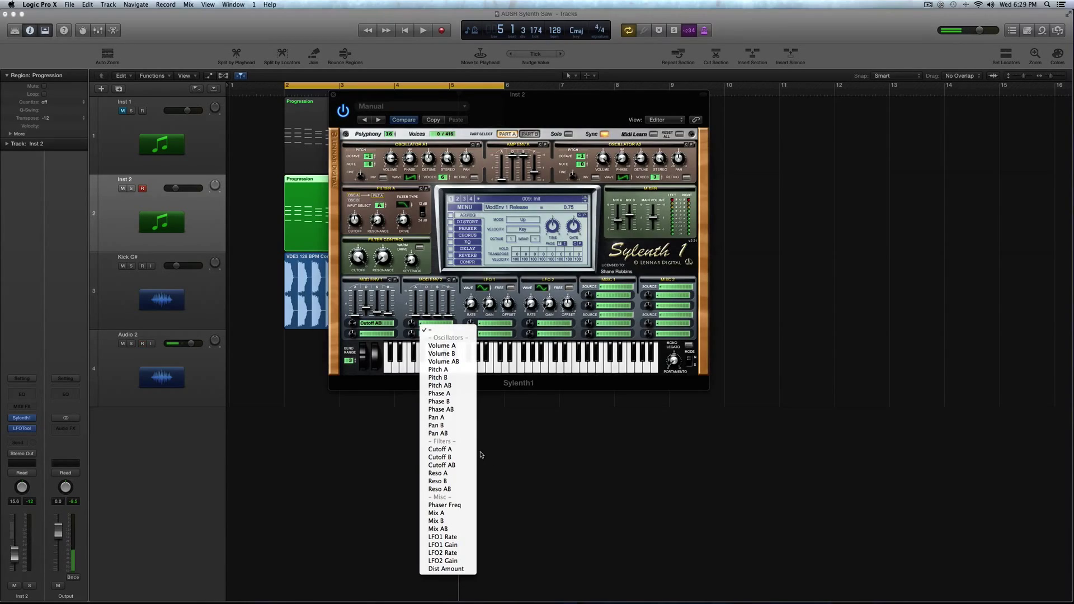
left_click(442, 386)
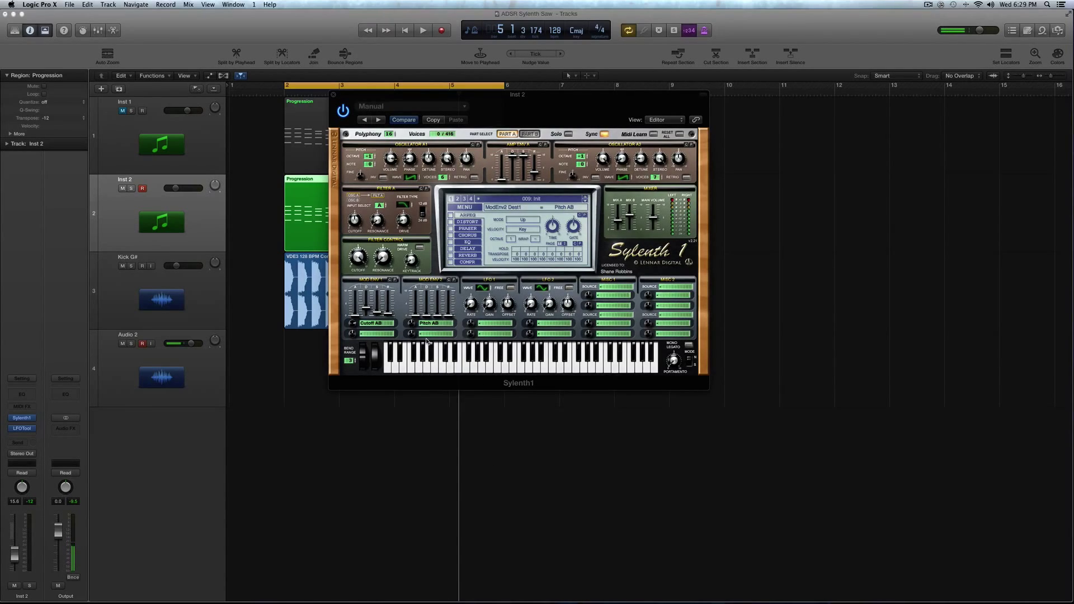
mouse_move(414, 325)
left_mouse_down()
mouse_move(413, 306)
mouse_move(426, 314)
left_mouse_up()
key("space")
left_click_drag(426, 313, 428, 315)
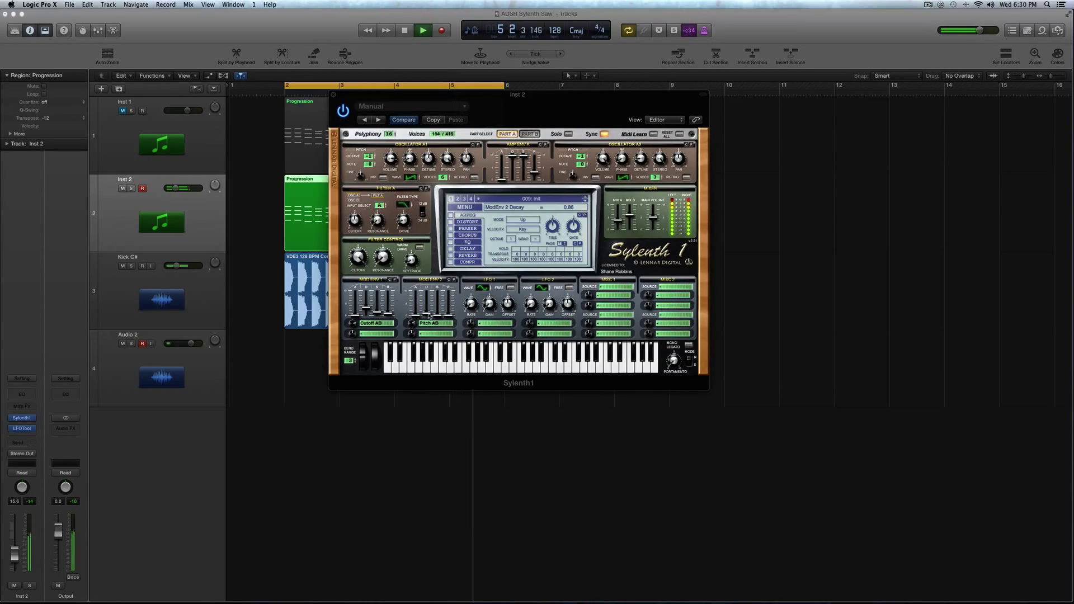
key("space")
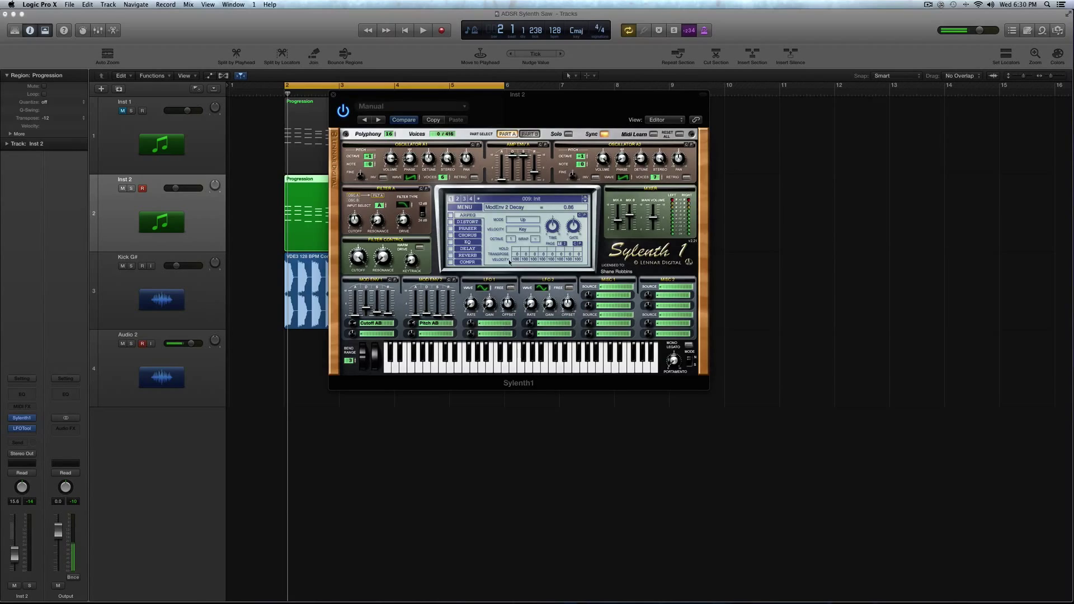
left_click(467, 222)
- Enable the distortion as FoldBack type and lower its amount to about 1.29
left_click(451, 222)
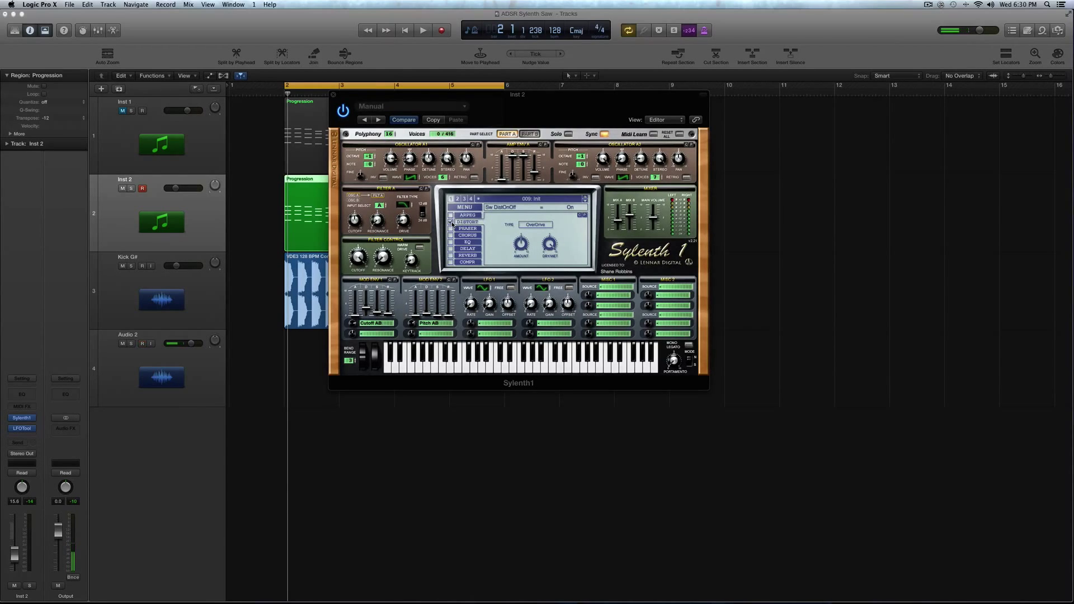
left_click(526, 225)
left_click(545, 243)
key("space")
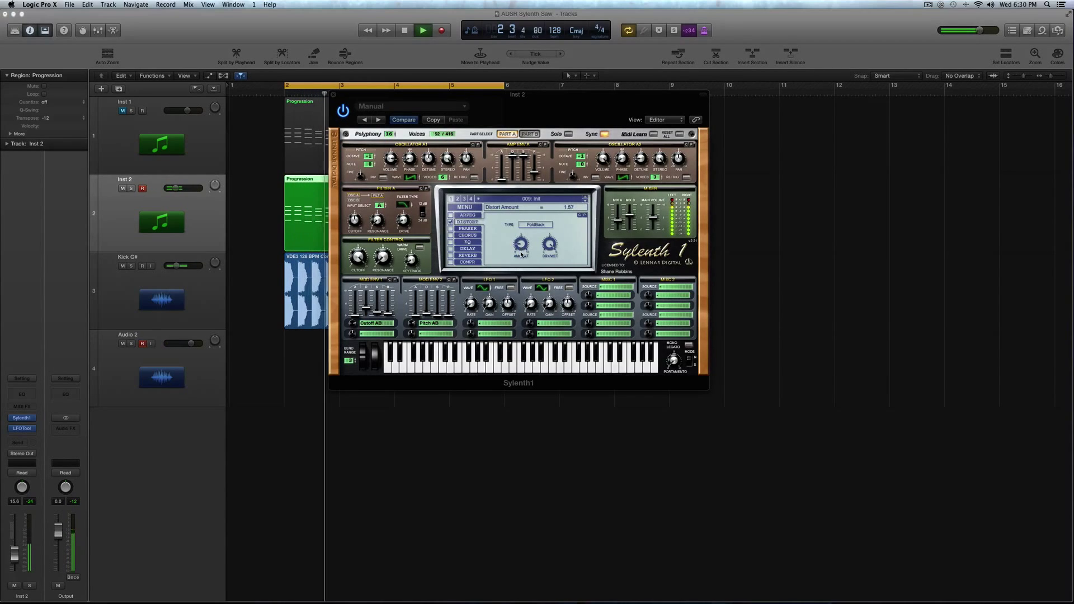
left_click_drag(521, 245, 521, 258)
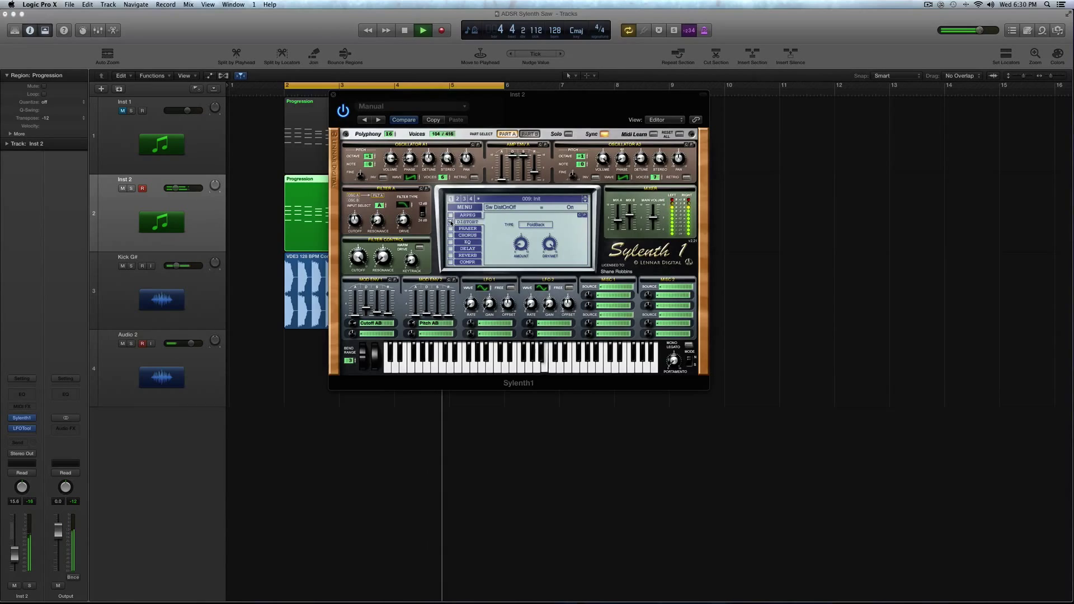
key("space")
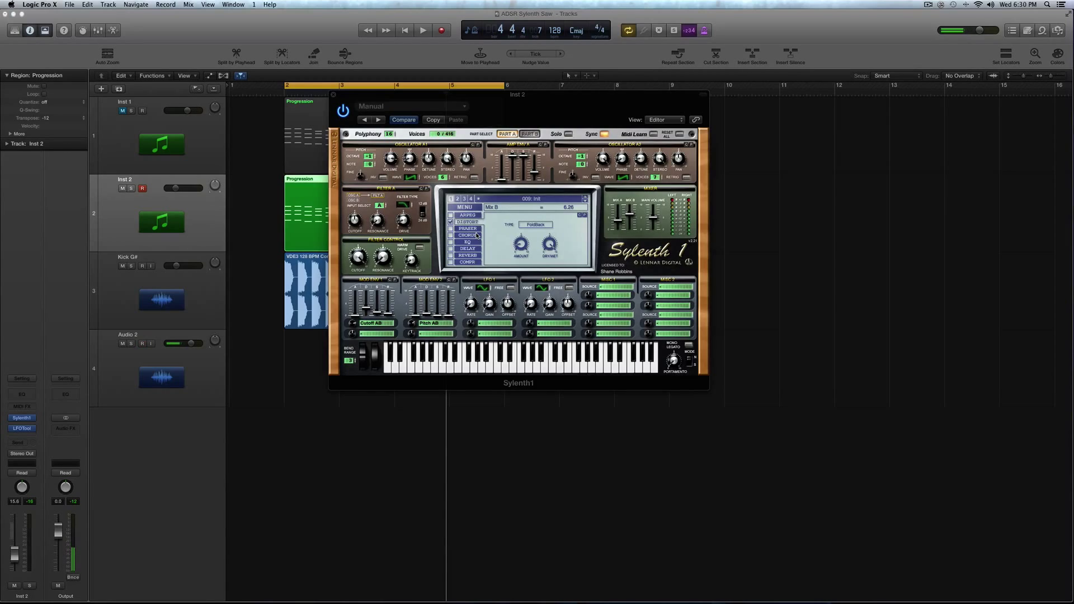
- Enable the chorus with about 16 ms delay and 12.38% dry/wet
left_click(451, 236)
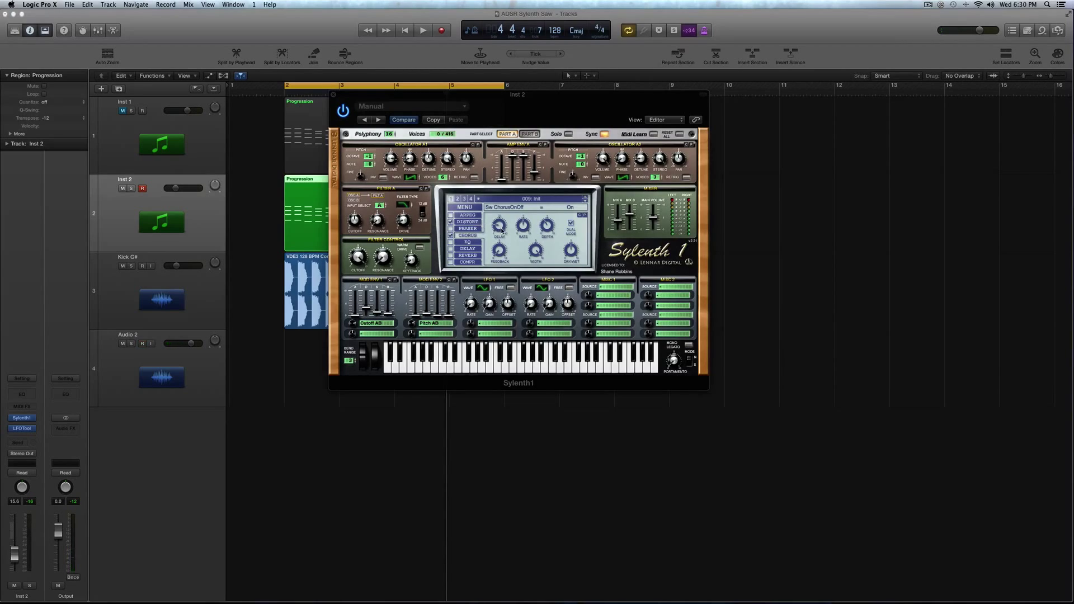
mouse_move(501, 227)
key("space")
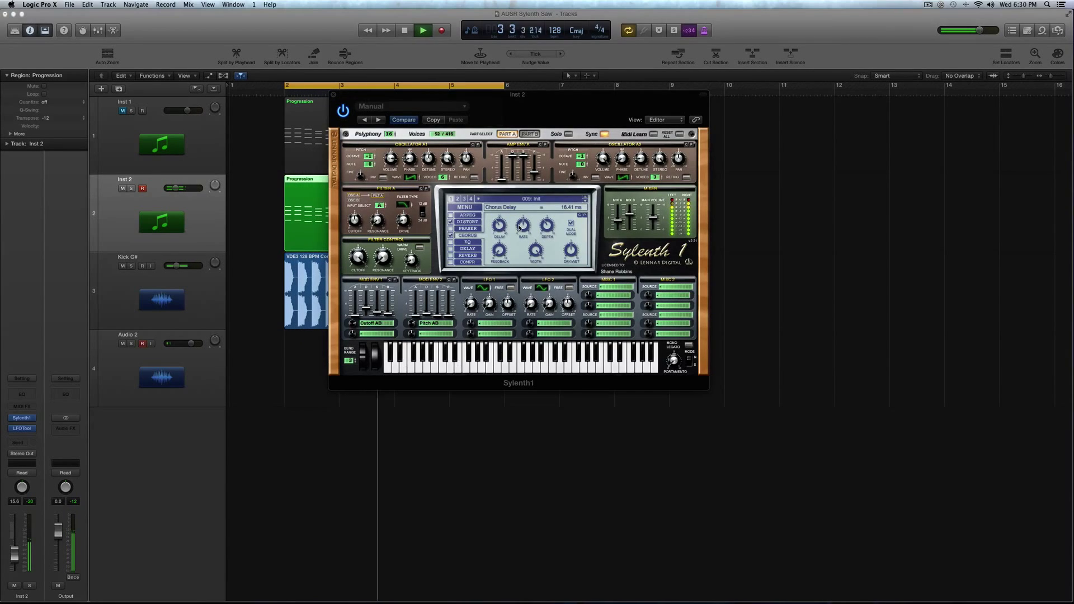
key("space")
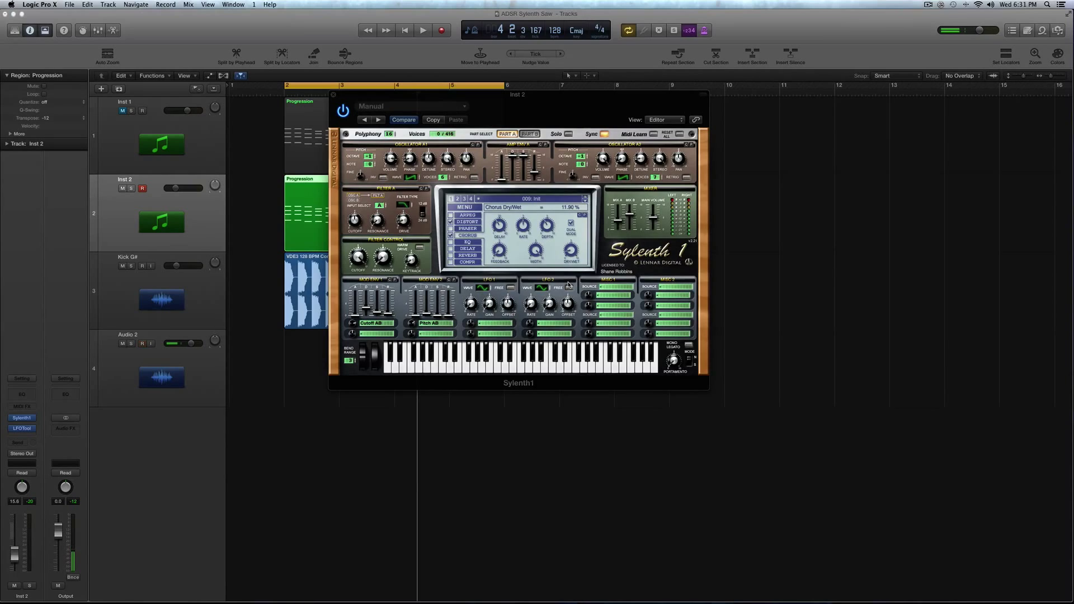
key("space")
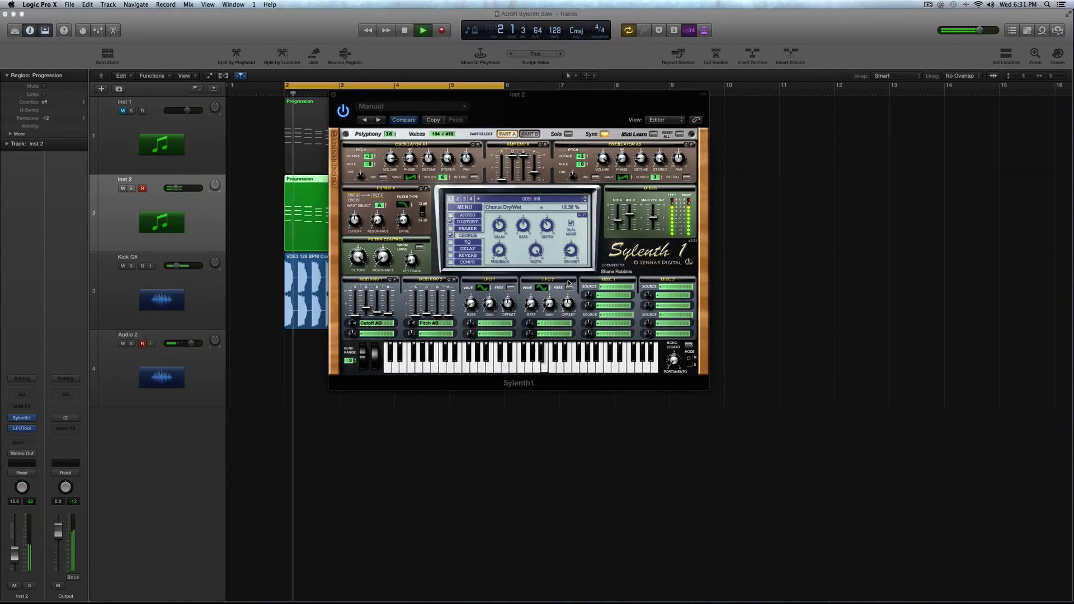
- Enable the EQ with treble near 8.9 dB around 3735 Hz and bass at 6.00 dB
left_click(457, 243)
left_click(452, 242)
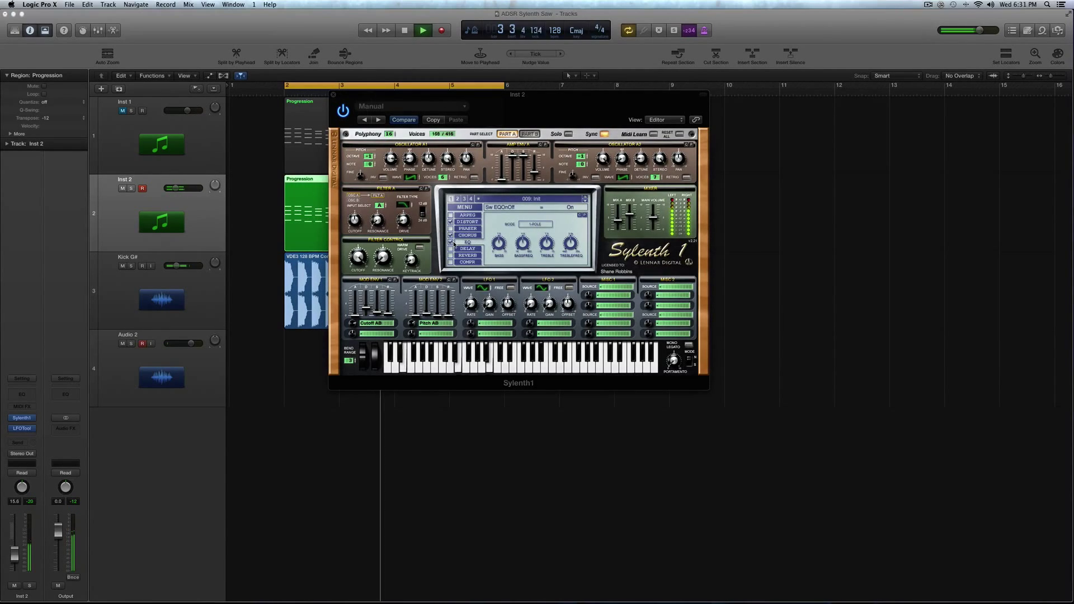
key("space")
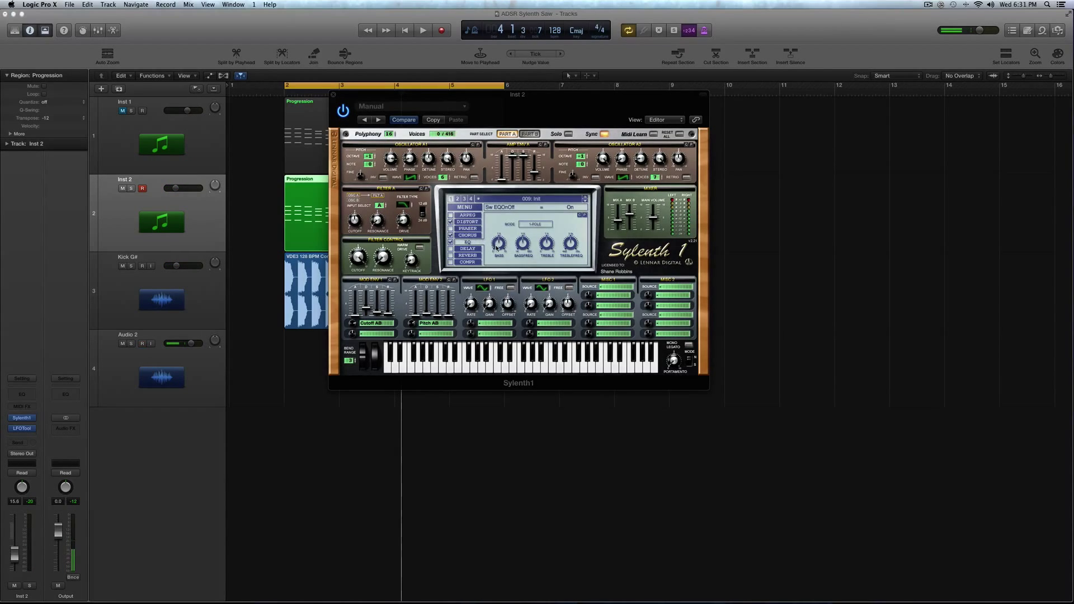
left_click(544, 241)
left_click(566, 245)
key("space")
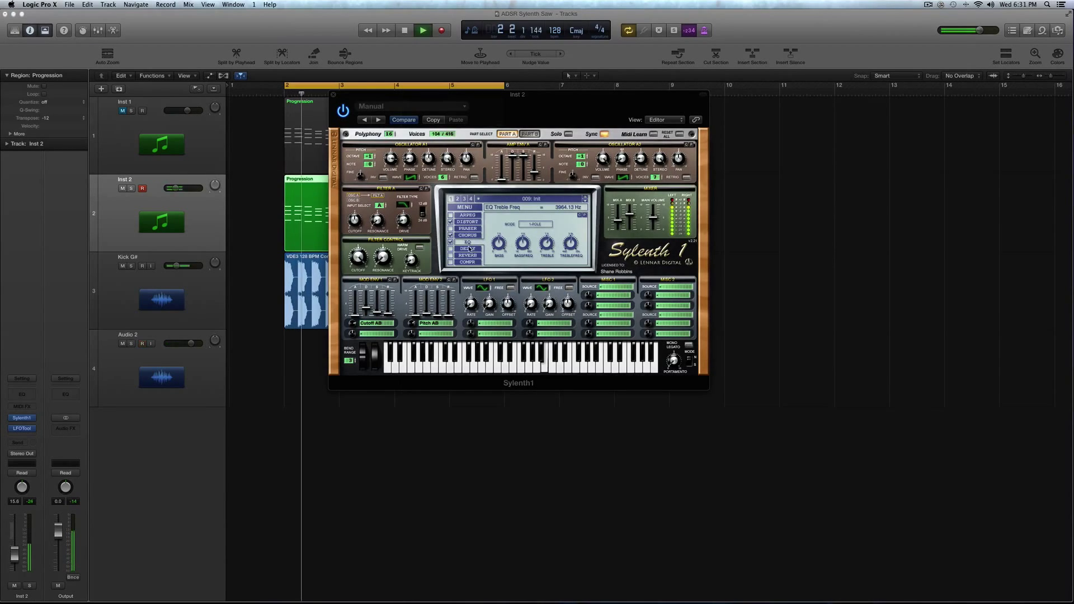
left_click_drag(568, 244, 570, 247)
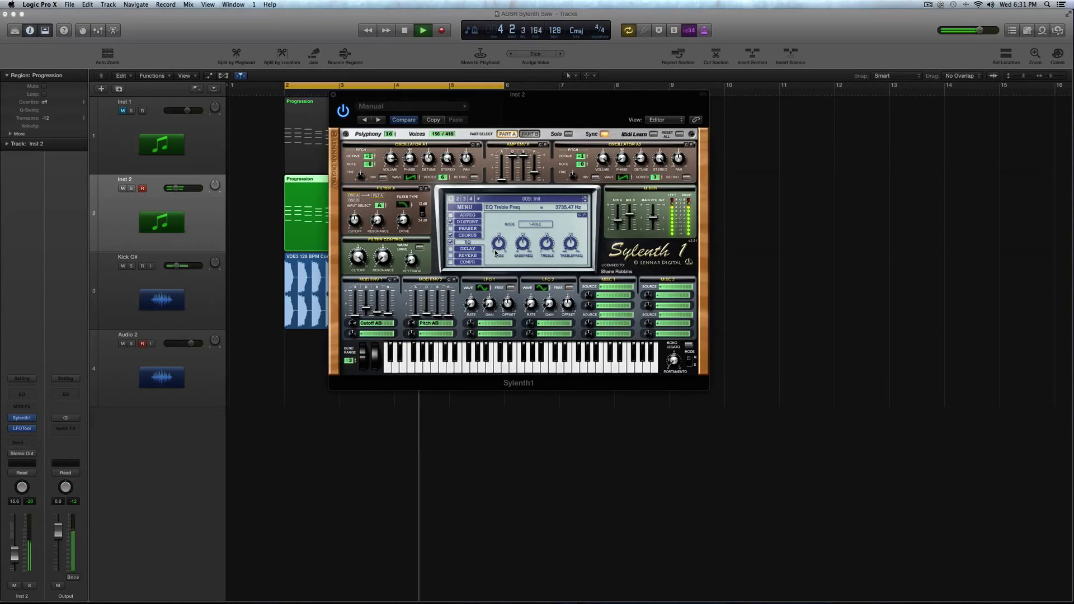
key("space")
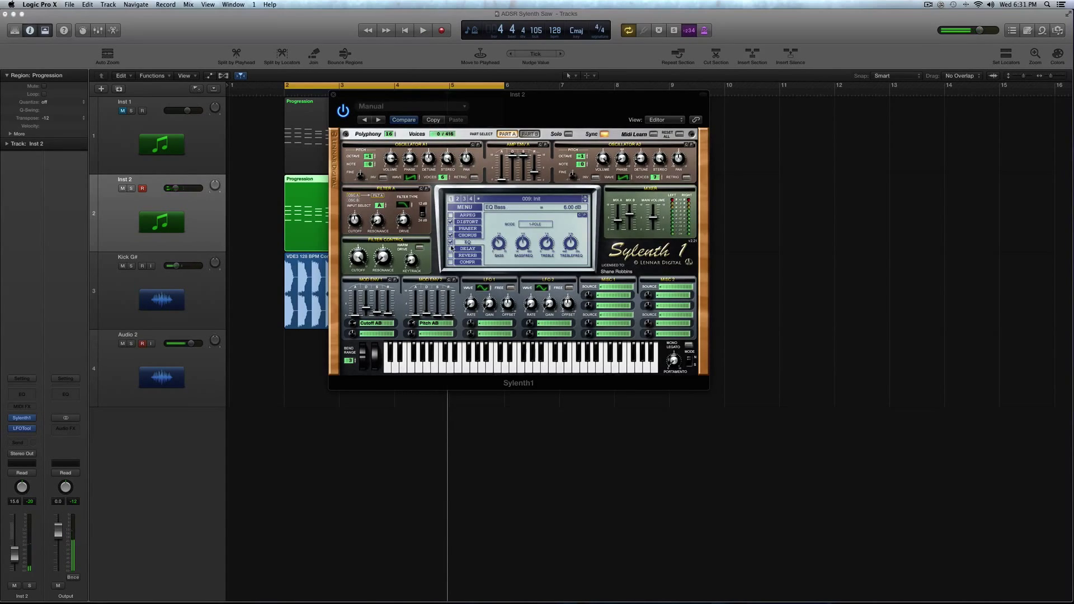
- Enable the delay, set the right delay time to 1/4T with about 25% wet, then play
left_click(450, 249)
left_click(472, 249)
key("space")
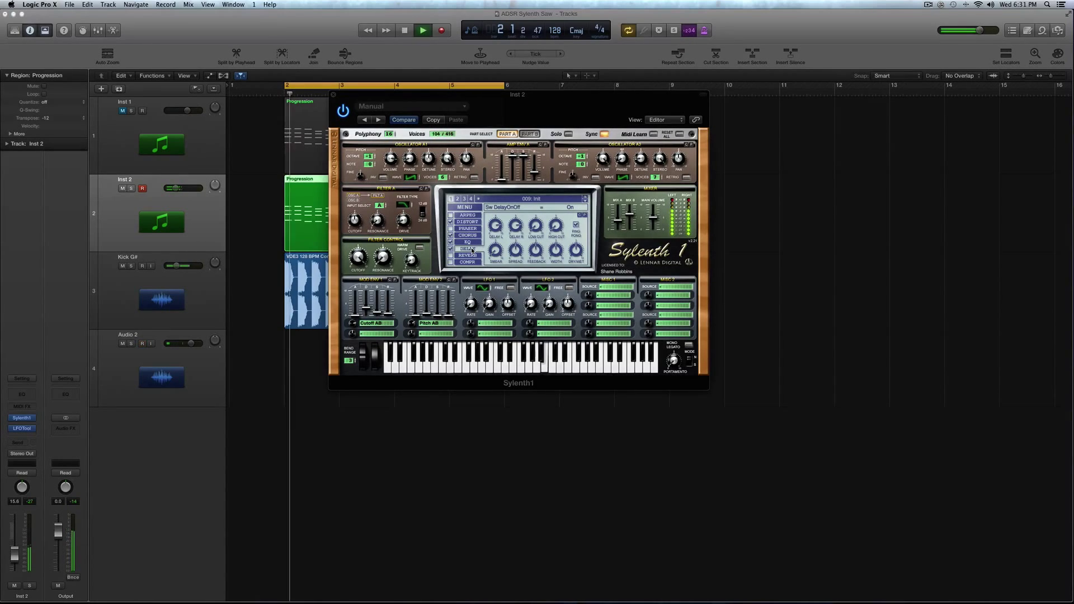
mouse_move(514, 229)
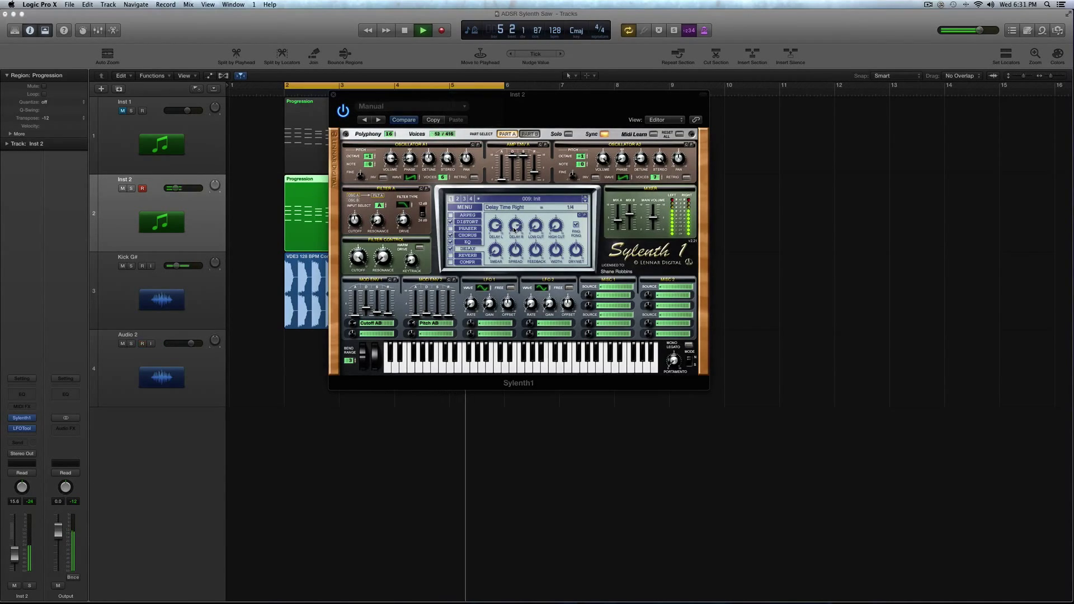
key("space")
left_click_drag(511, 226, 498, 247)
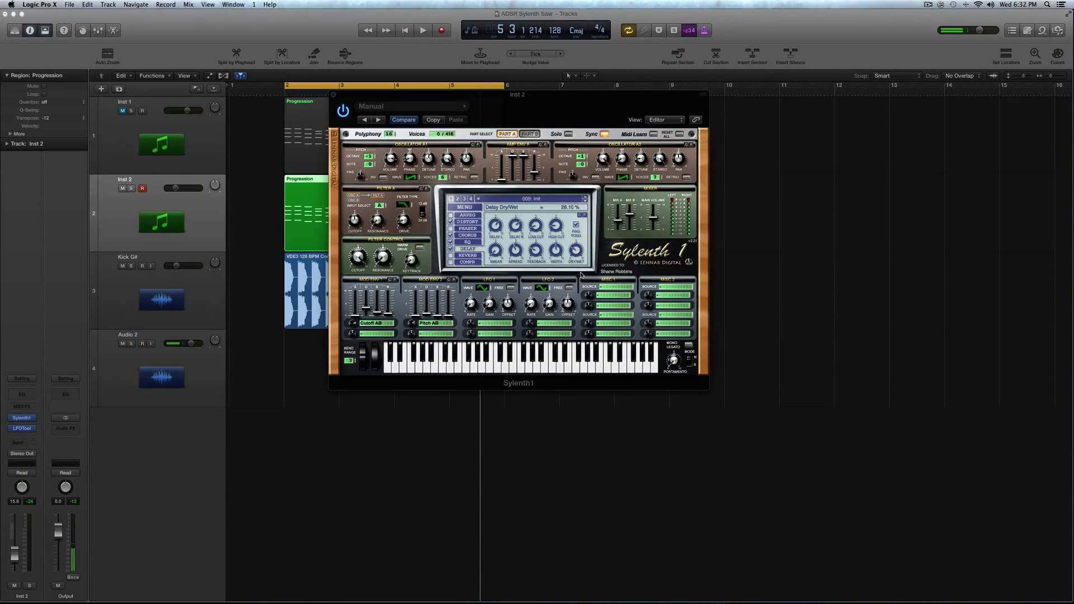
key("space")
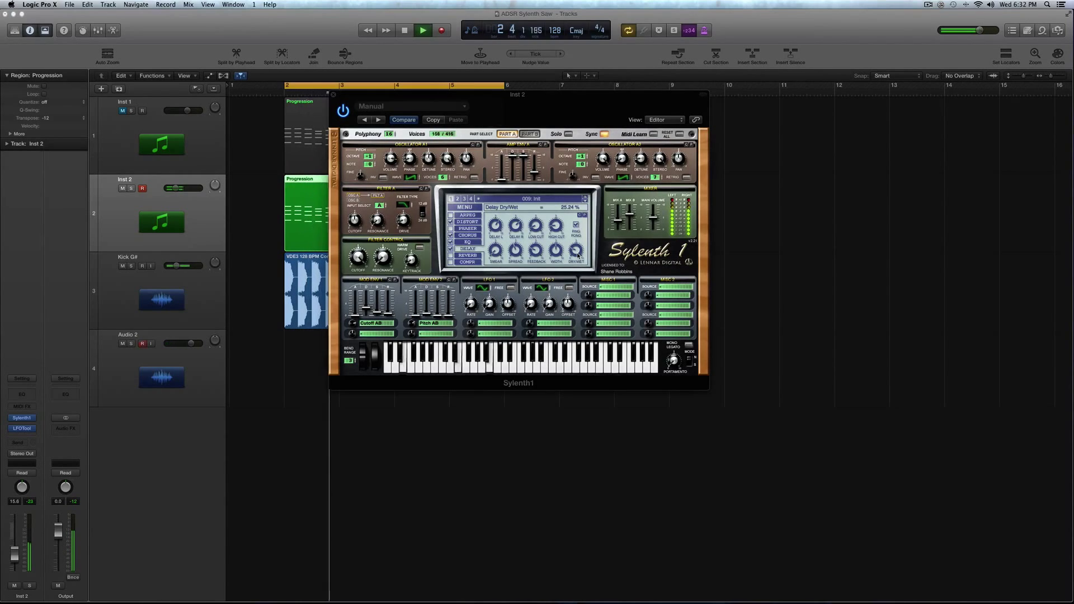
- Audition Part B soloed, then return to editing Part A
left_click(529, 134)
left_click(566, 134)
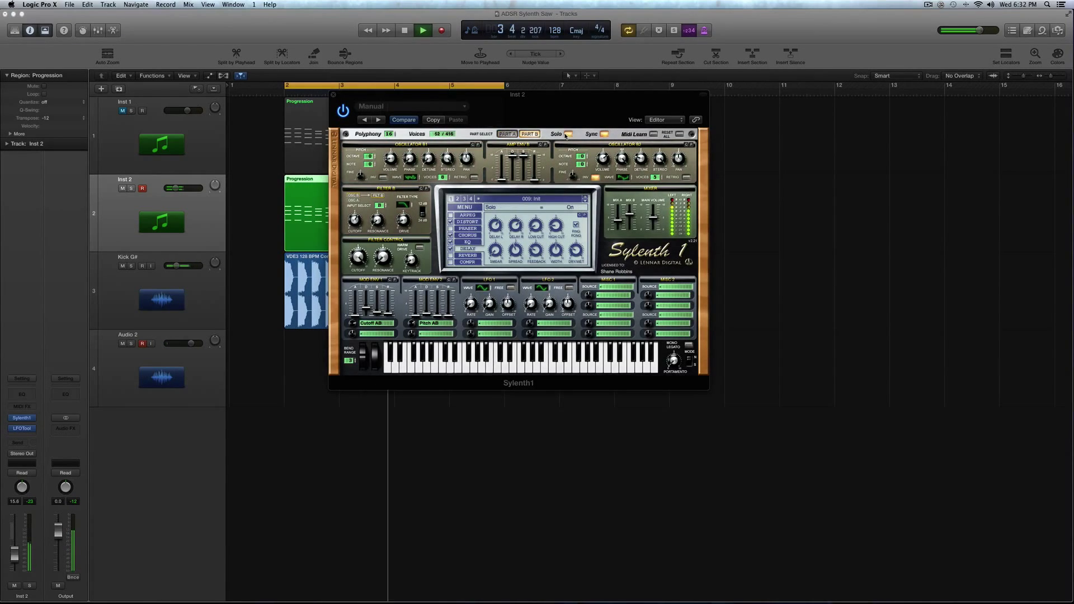
left_click(567, 135)
left_click(507, 134)
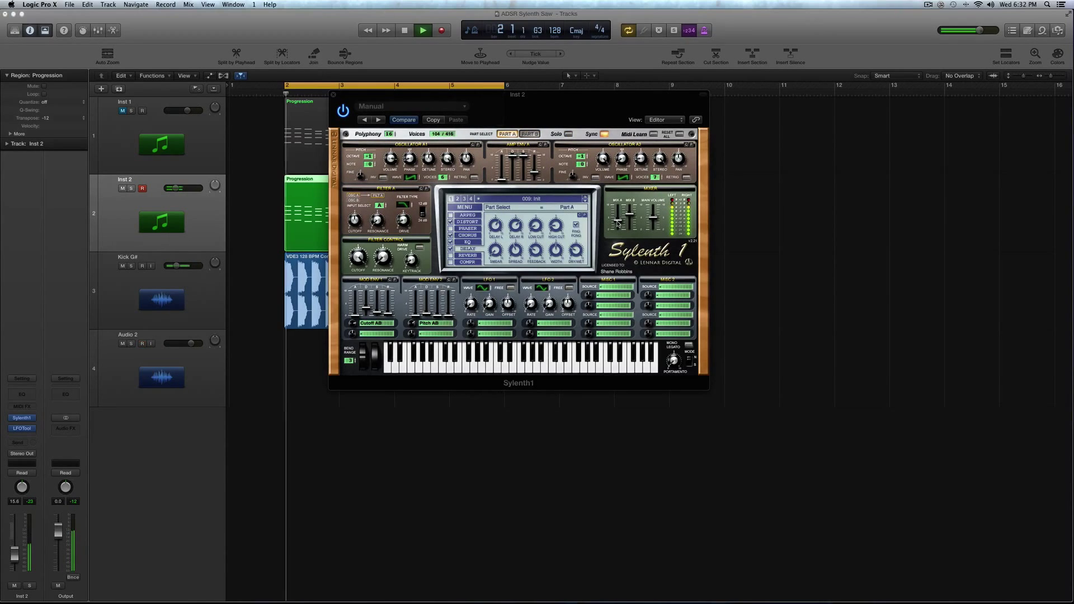
left_click(618, 222)
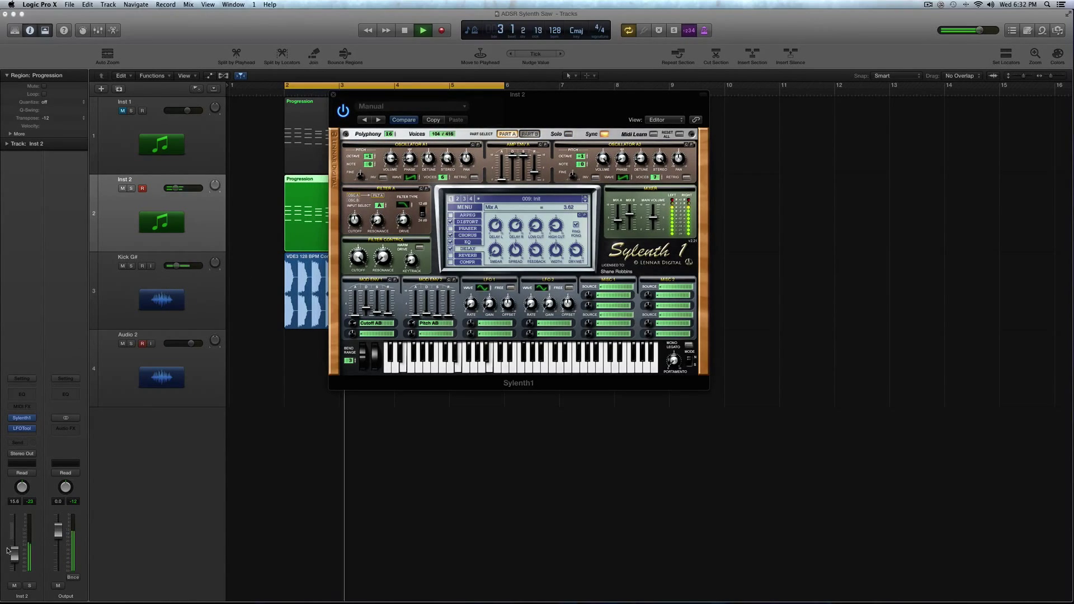
- Raise Inst 2's track volume from -15.6 dB to -9.2 dB
left_click_drag(14, 553, 14, 548)
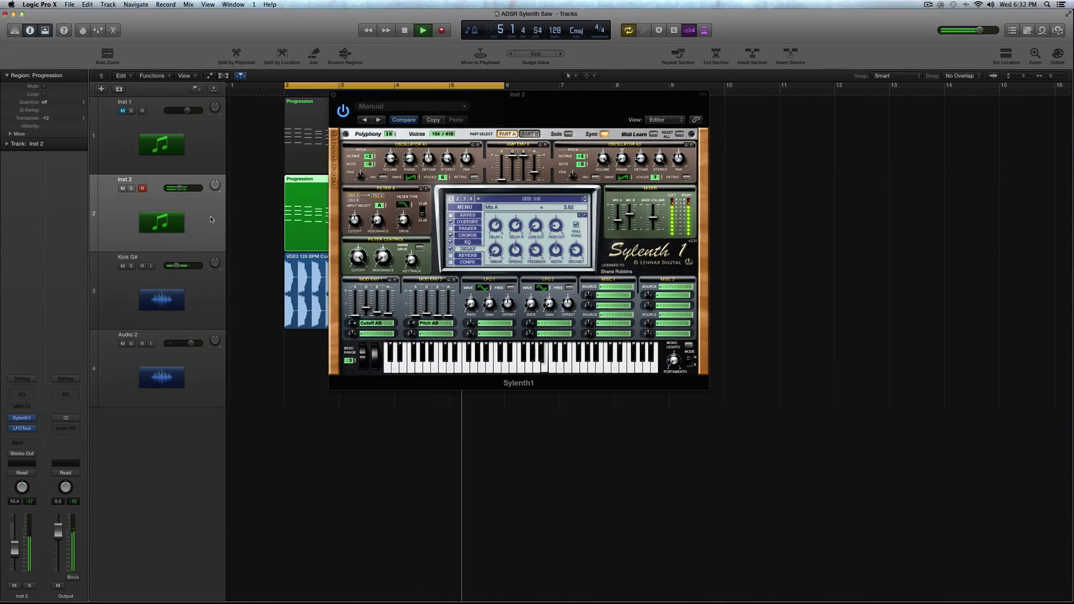
mouse_move(180, 189)
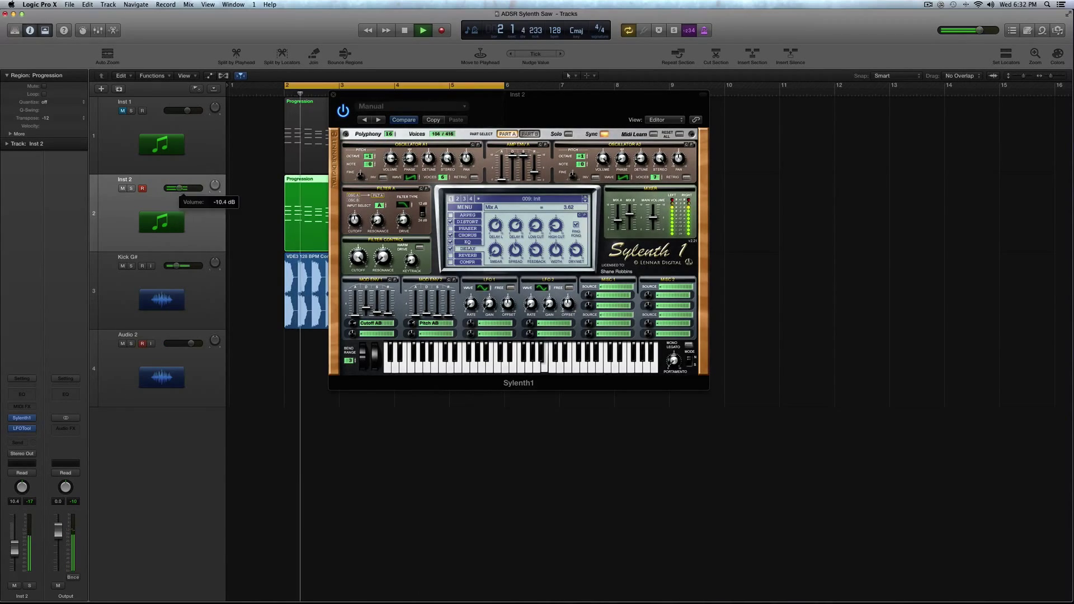
left_click_drag(180, 189, 181, 189)
- Enable the reverb with adjusted size, 29.52 ms predelay and 27.62% dry/wet
key("space")
left_click(450, 256)
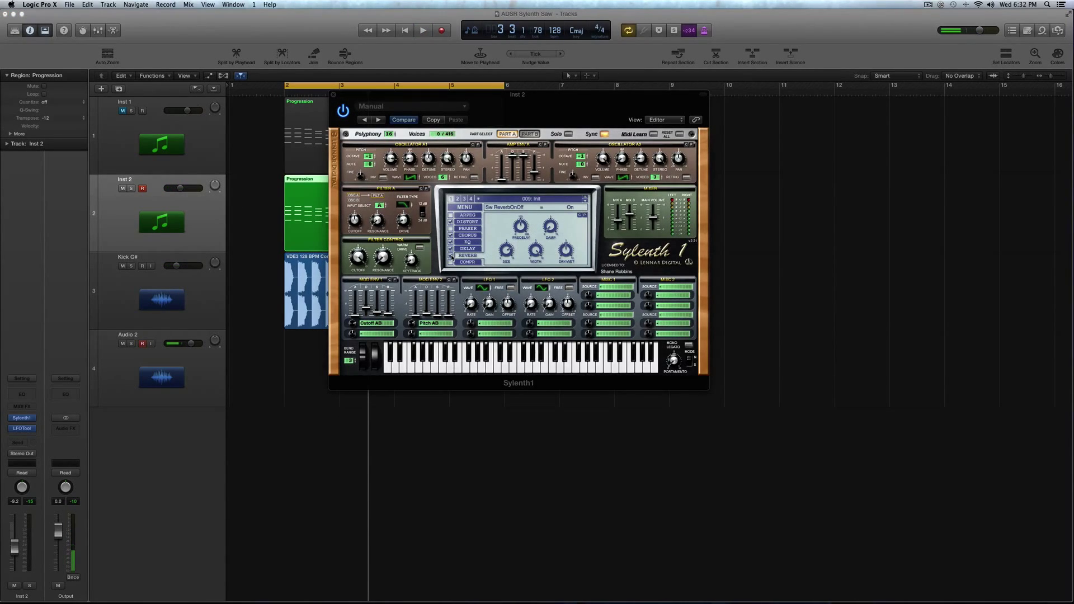
left_click(511, 253)
left_click_drag(520, 228, 520, 248)
left_click_drag(567, 251, 564, 268)
- Play the progression with Inst 2 soloed and the synth window moved aside
key("space")
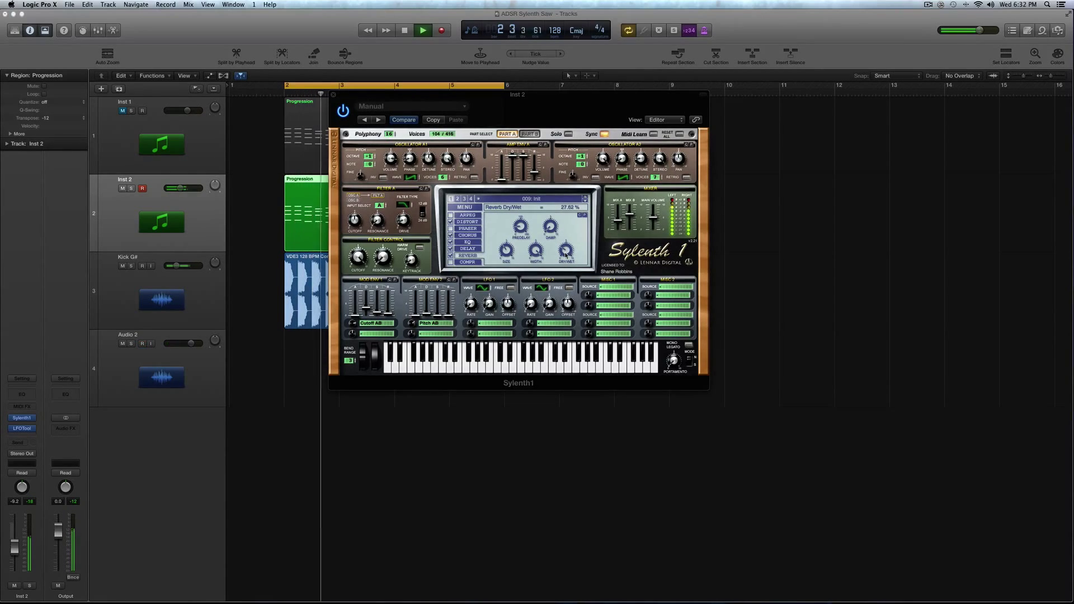
key("s")
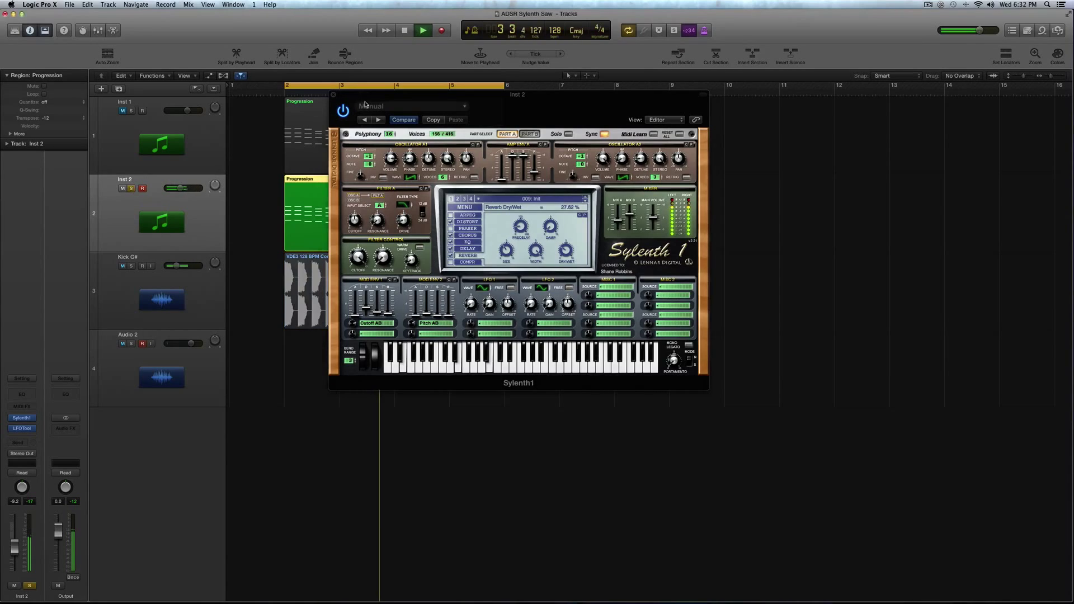
left_click_drag(375, 99, 715, 94)
- Enlarge the Progression tracks, show the Distort page and unsolo Inst 2
key("z")
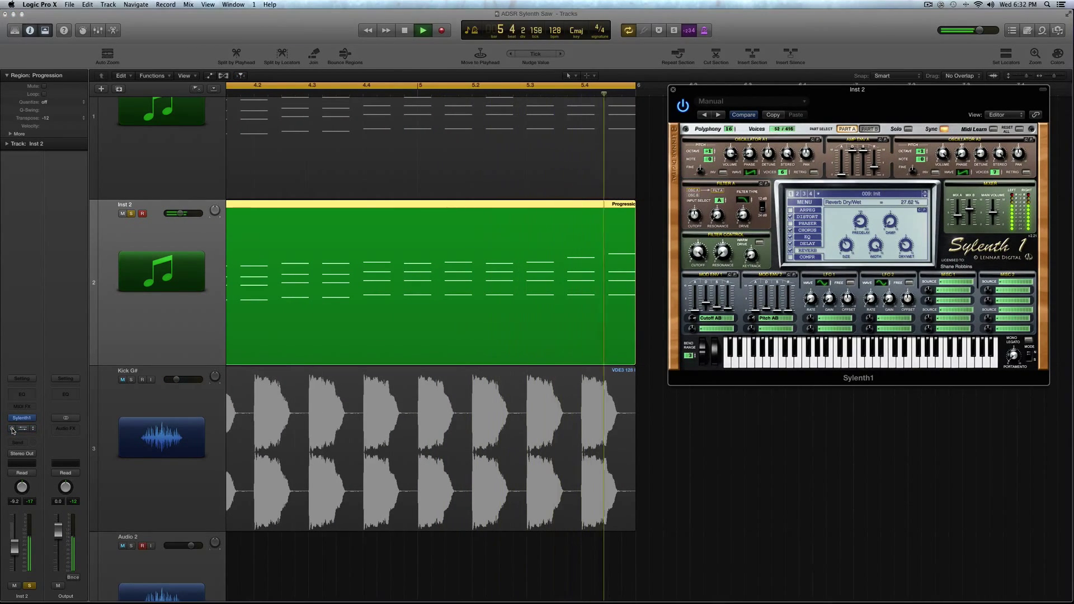
mouse_move(12, 430)
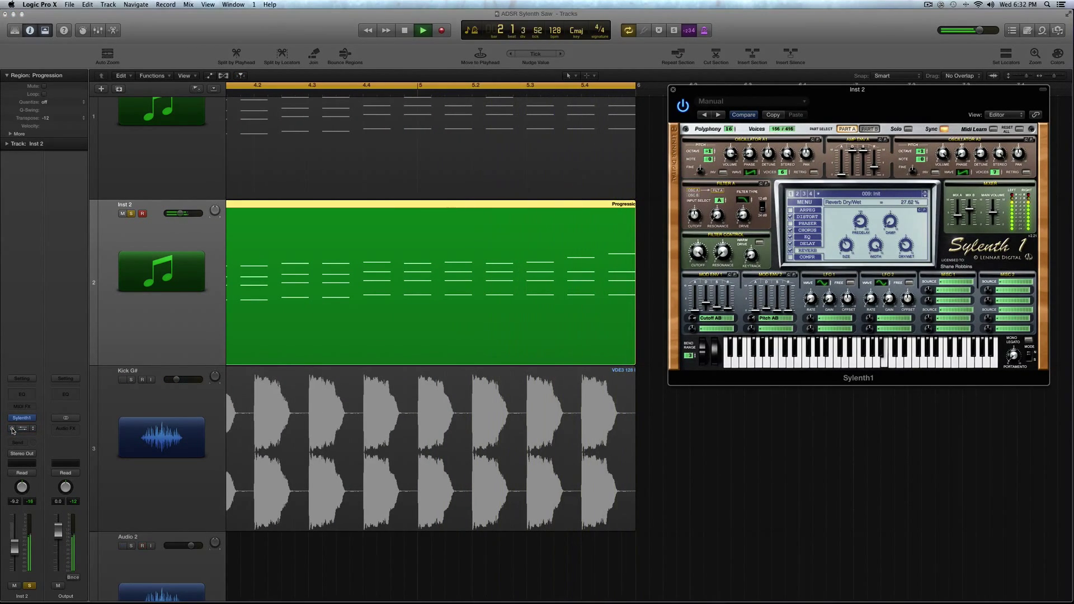
left_click(807, 216)
mouse_move(860, 241)
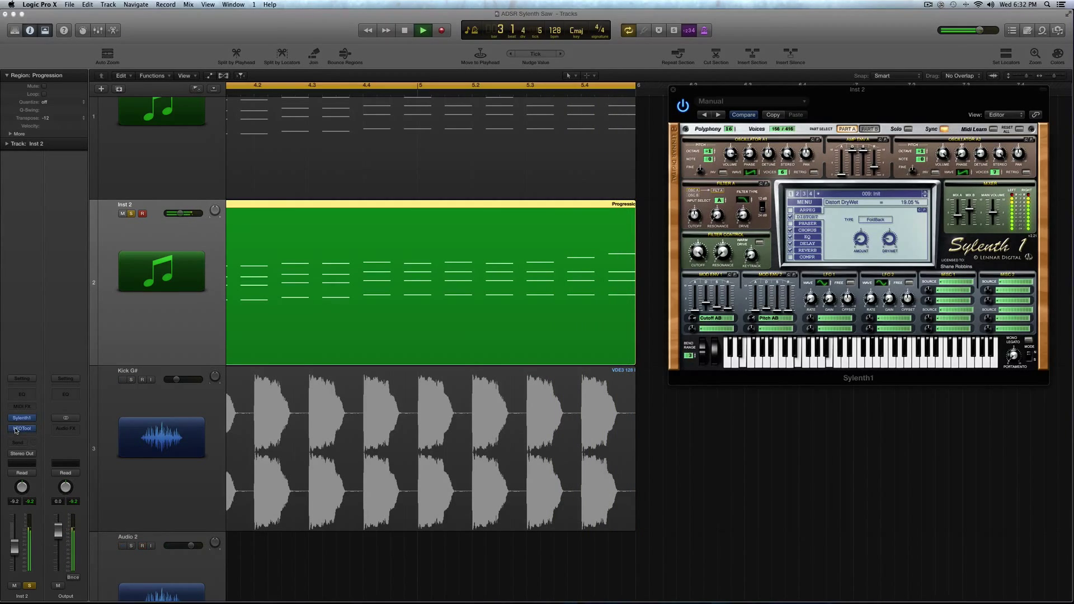
key("space")
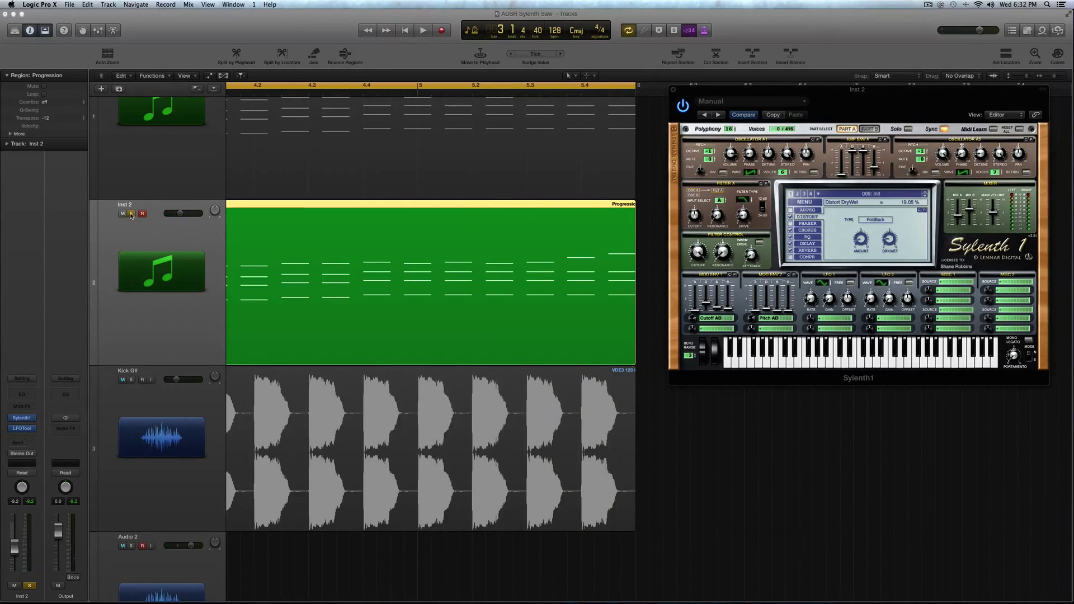
left_click(131, 214)
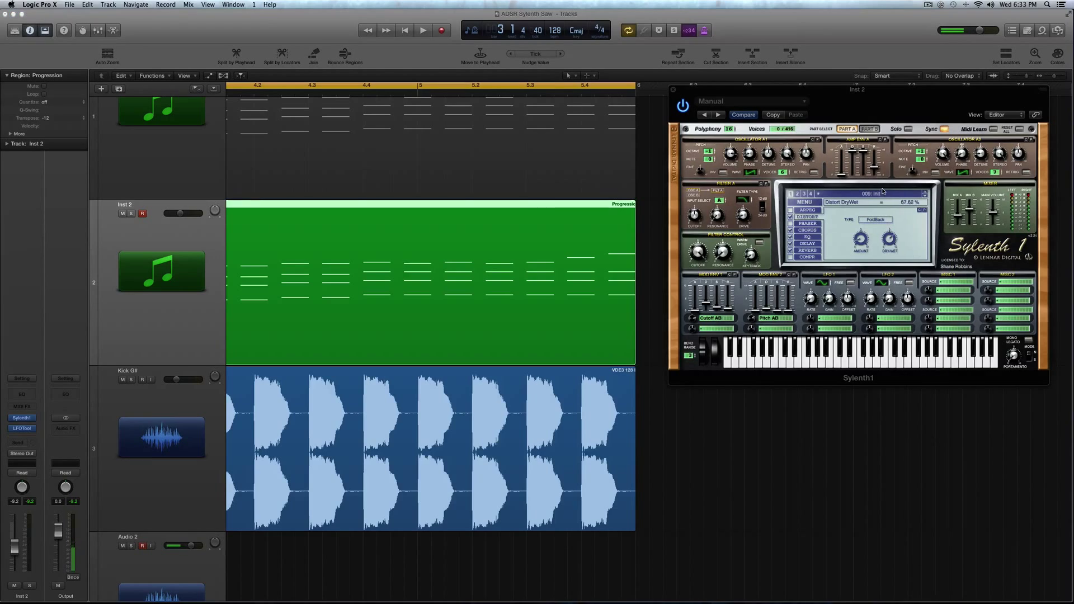
left_click_drag(758, 90, 623, 57)
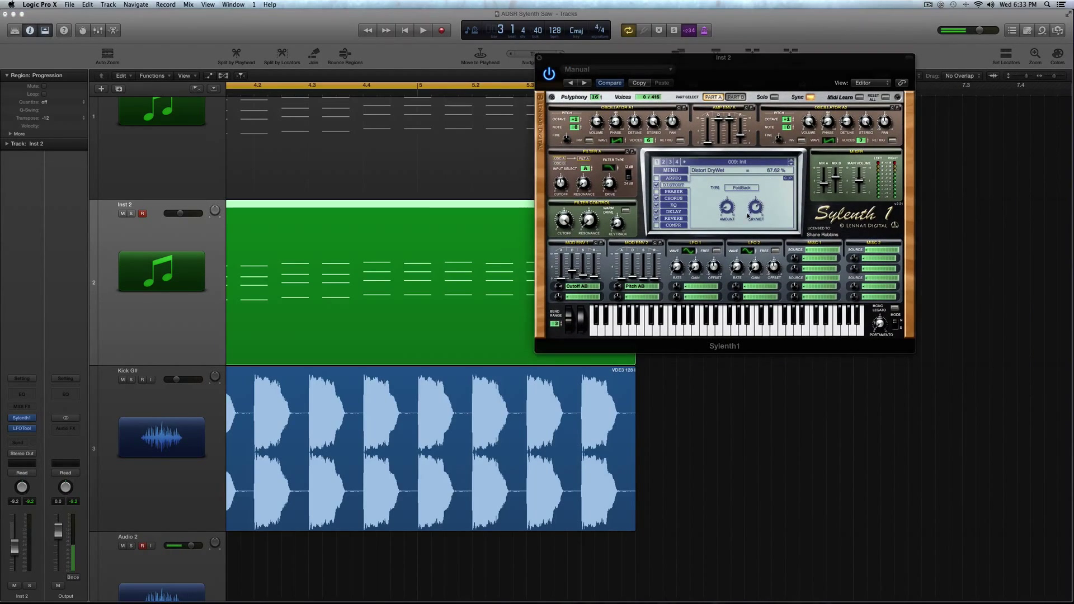
- Set the distortion dry/wet to 100% and lower Part A's amp release to 1.82
key("space")
left_click_drag(755, 217, 735, 205)
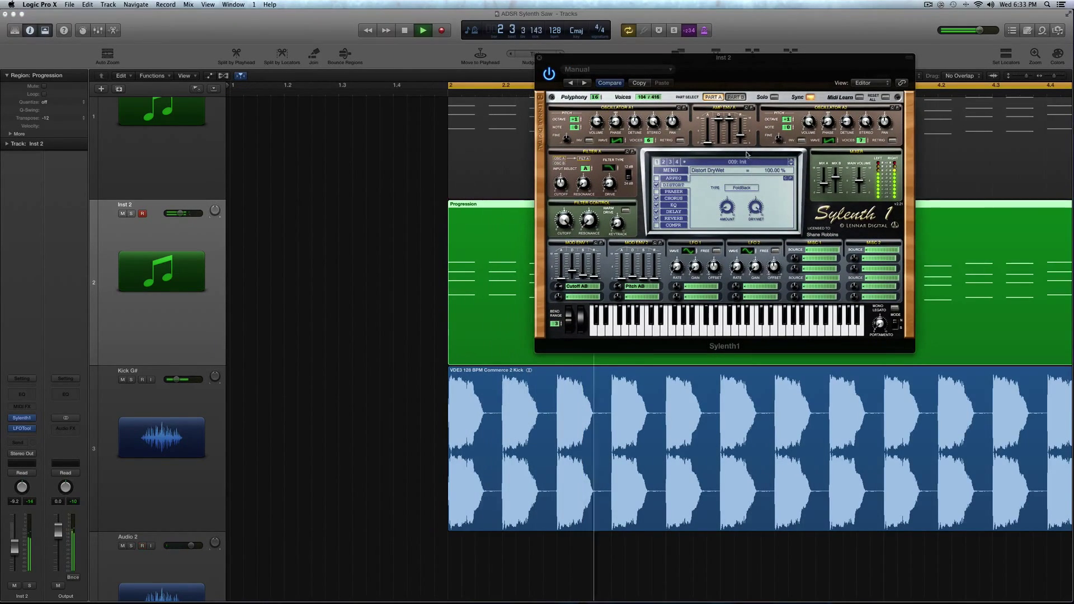
key("space")
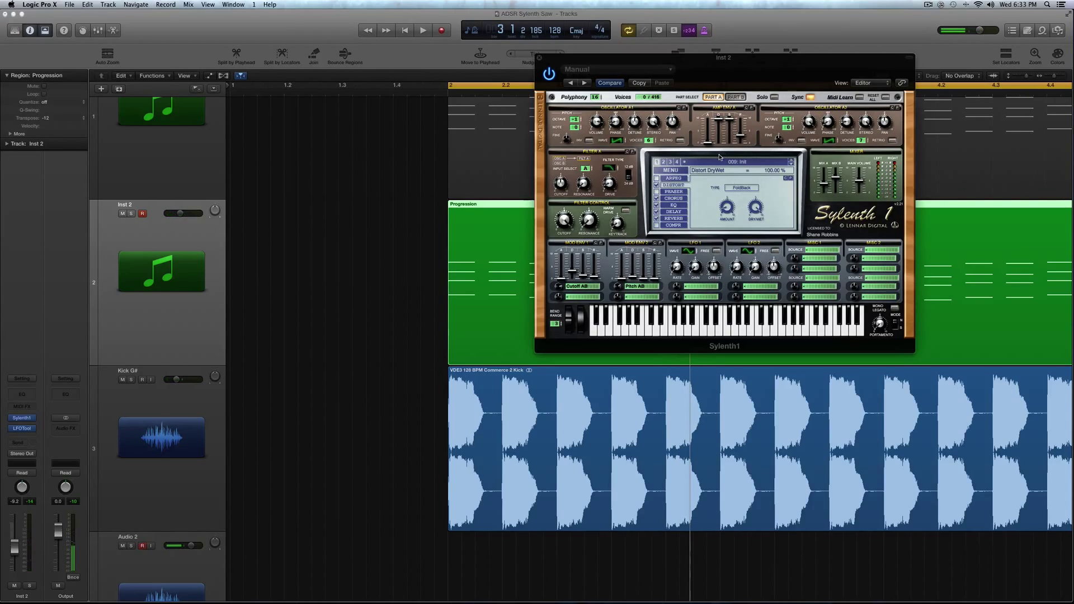
left_click_drag(739, 137, 738, 144)
key("space")
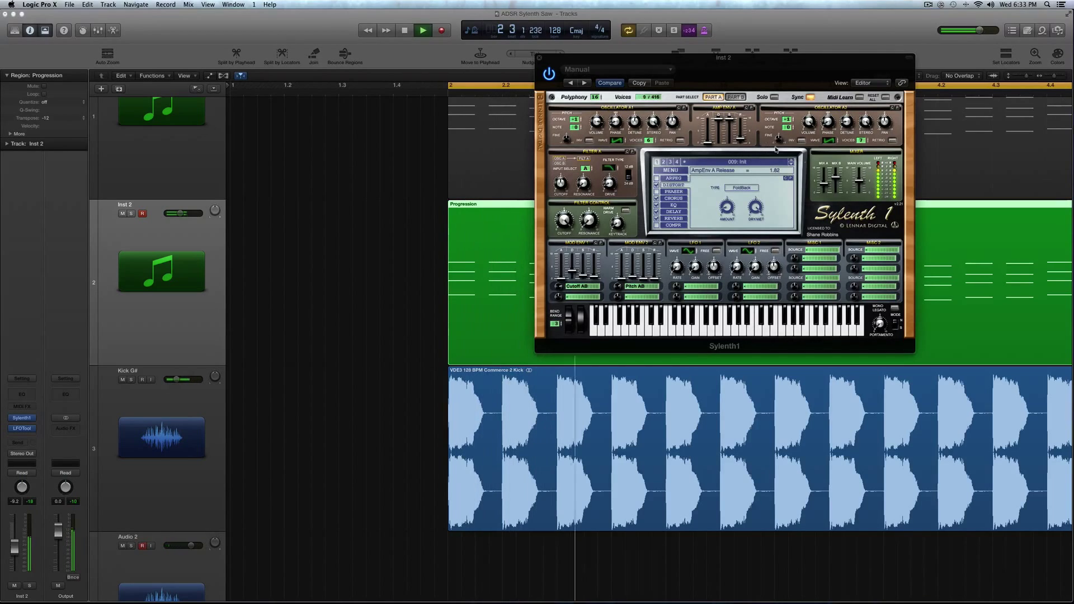
left_click(860, 180)
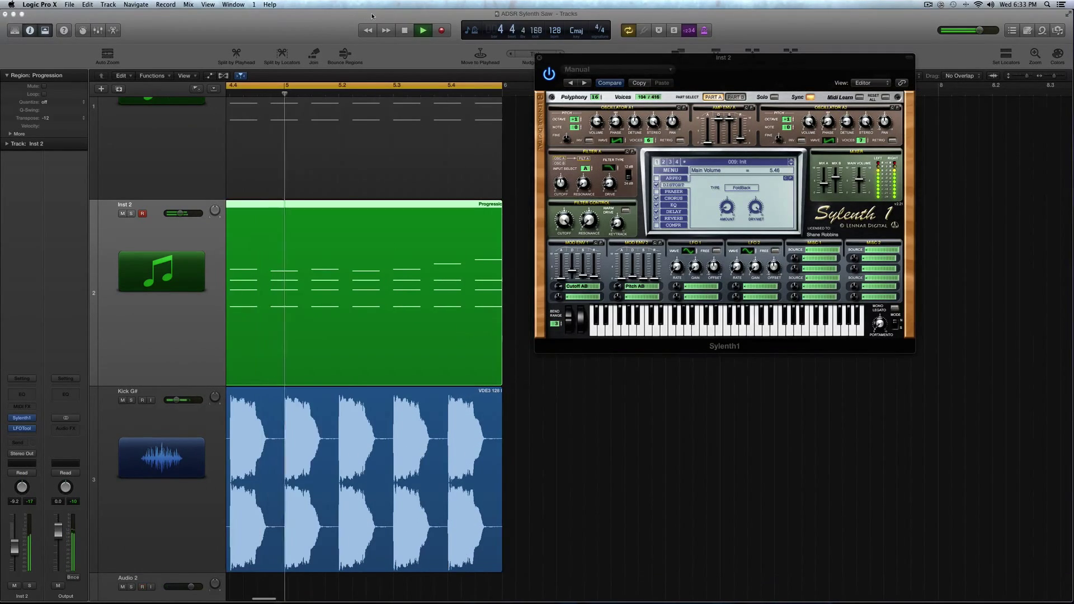
- Close the Sylenth1 window on Inst 2 and stop playback of Progression
left_click(539, 57)
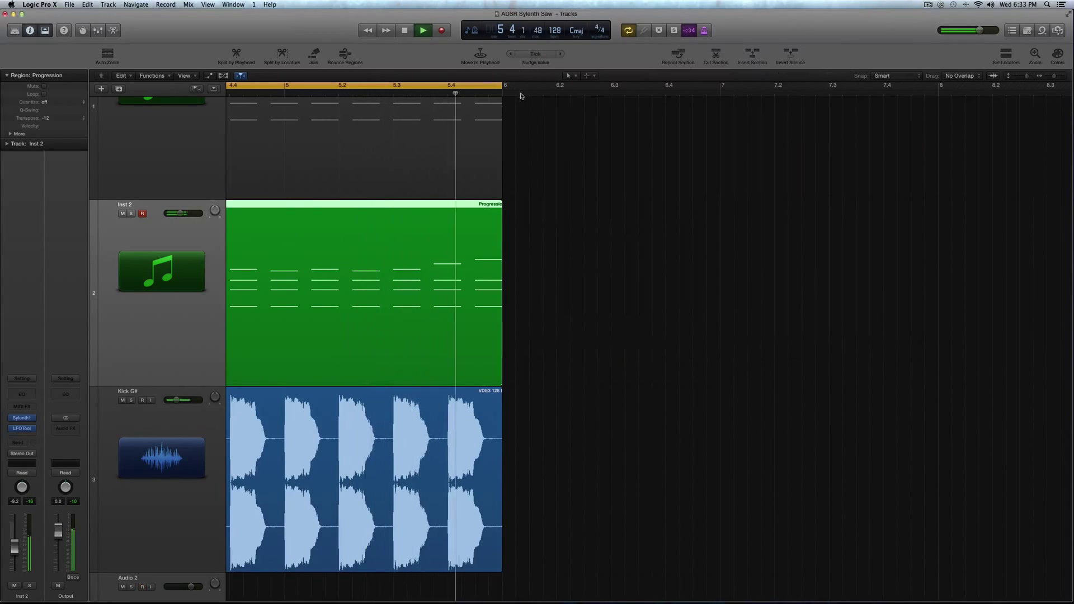
key("space")
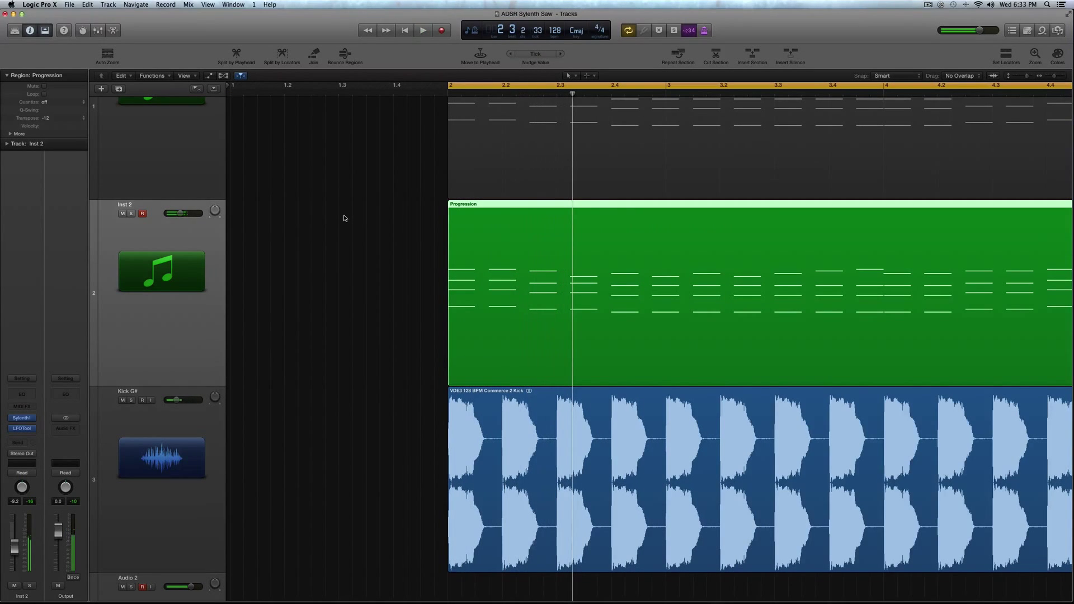